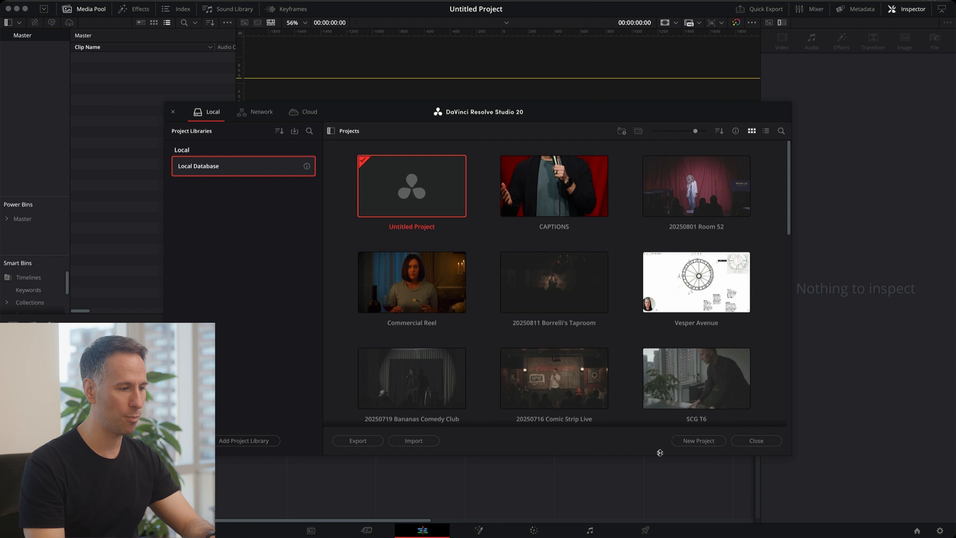
Create a new project named "Clips & Captions" in the local database.
click(699, 442)
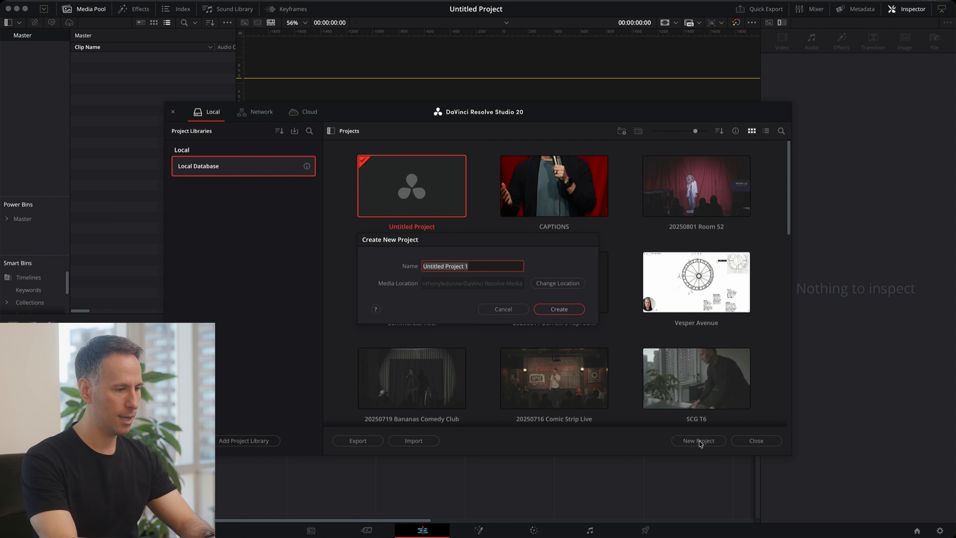
text(Clips & Cap)
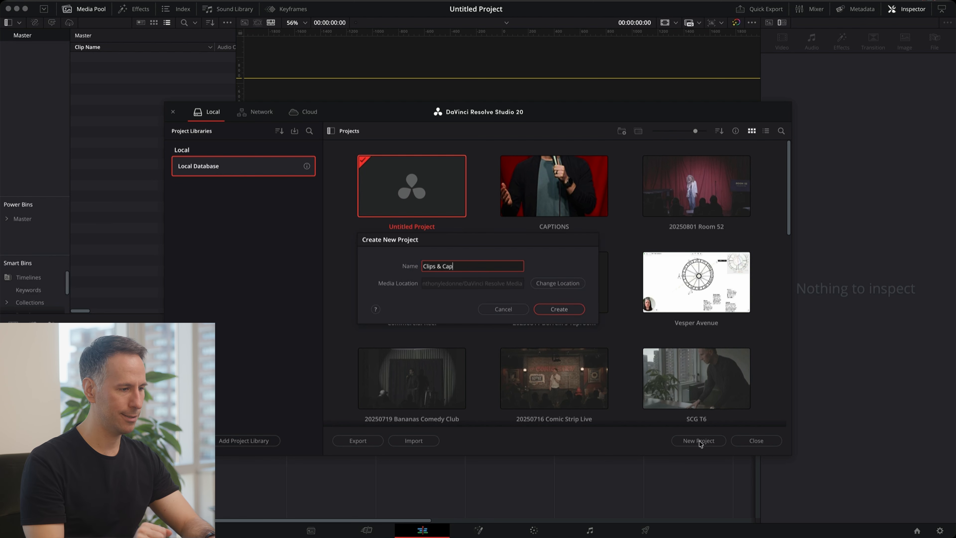
text(tions)
key(Return)
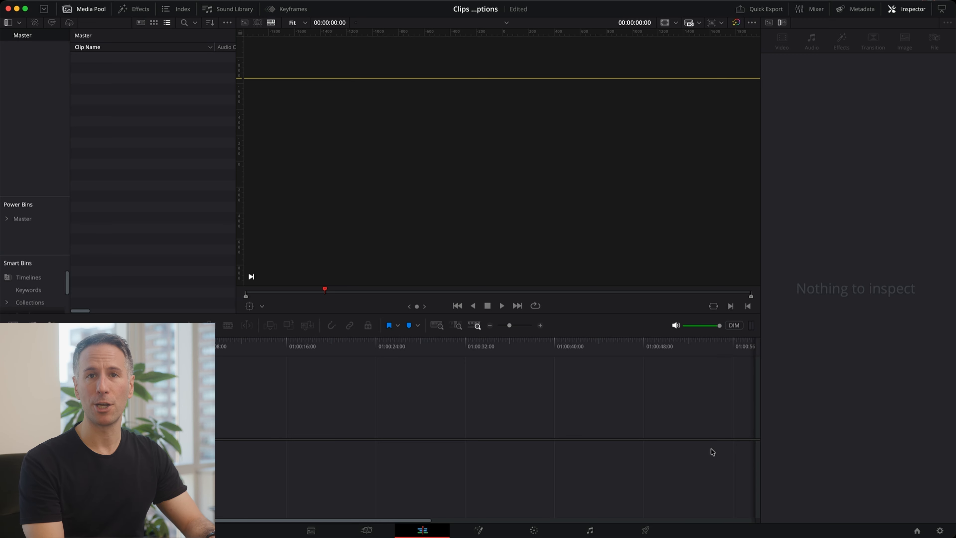
Configure the project's timeline format as 1920 x 1080 HD with vertical resolution at 29.97 frames per second and save the settings.
click(940, 530)
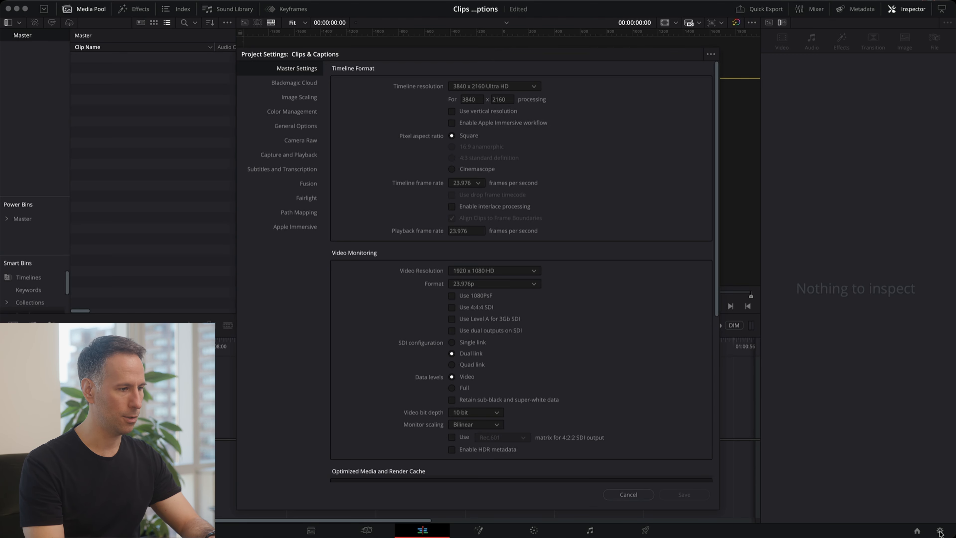
click(526, 87)
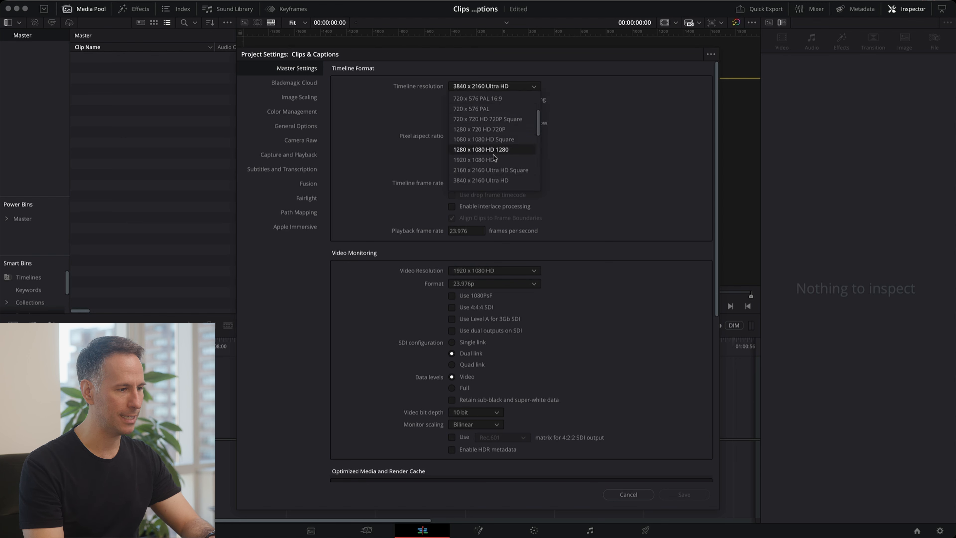
click(466, 161)
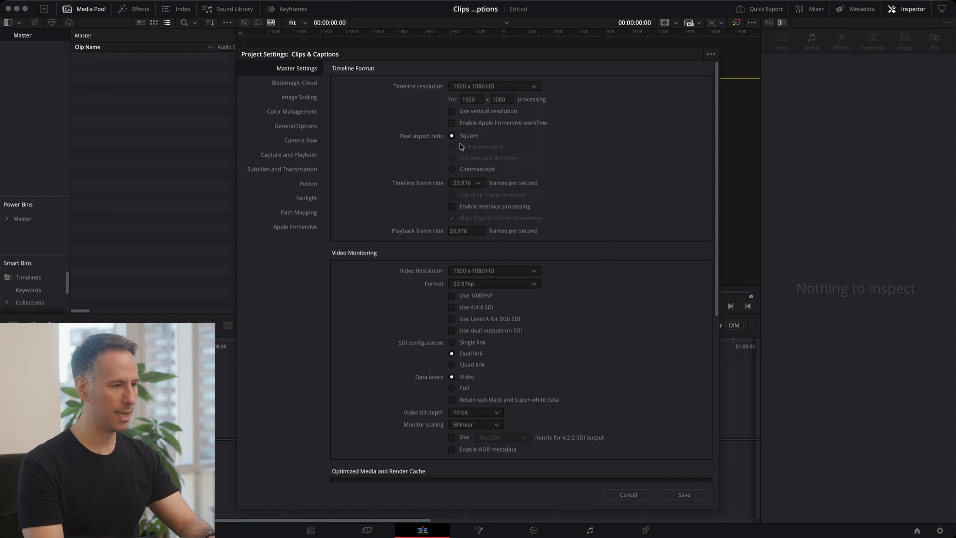
click(452, 111)
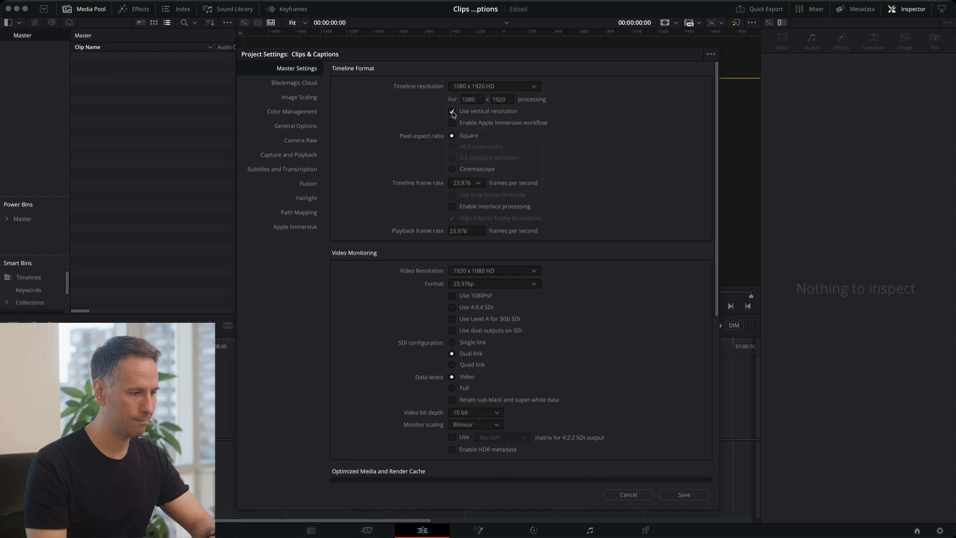
click(465, 185)
click(461, 247)
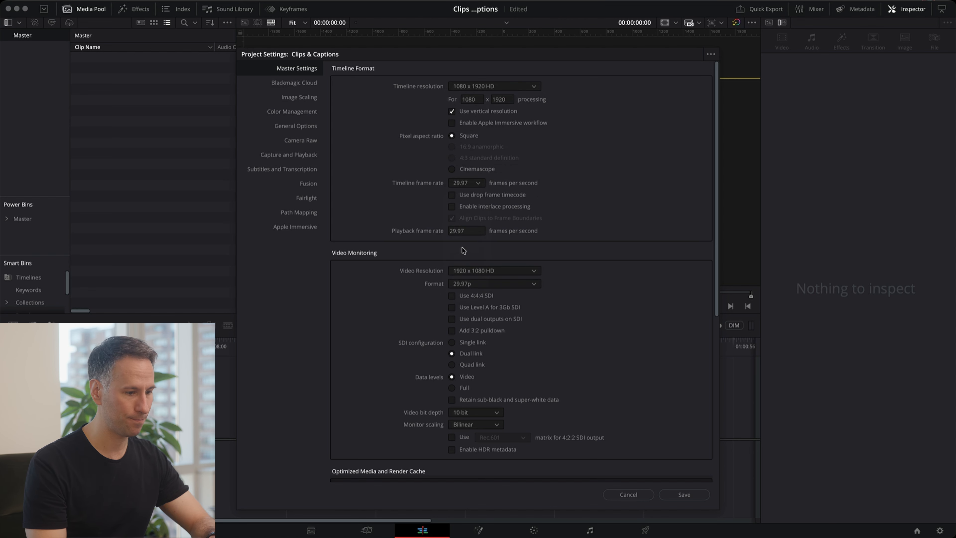
click(684, 497)
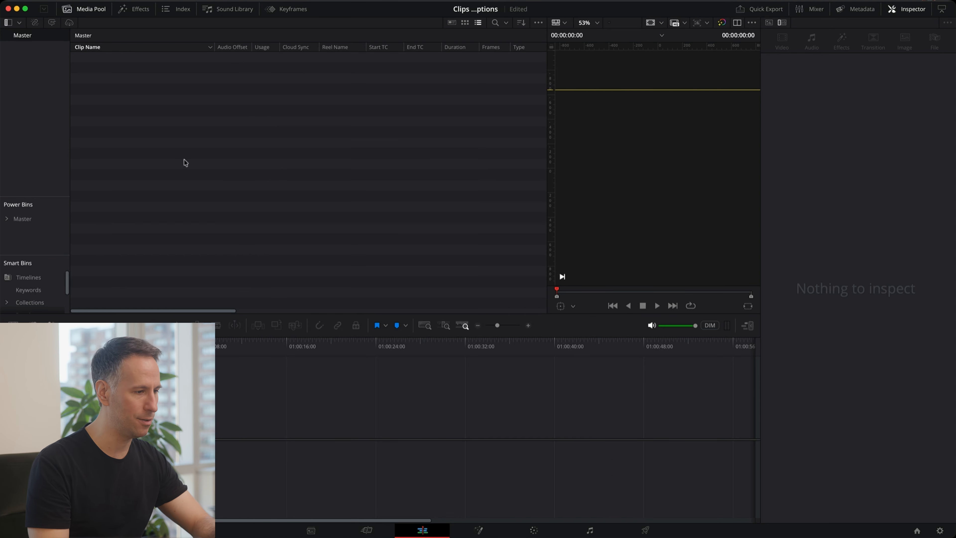
Import the 20250801 Room 52 video from the Sets folder into the Master bin.
key(super+i)
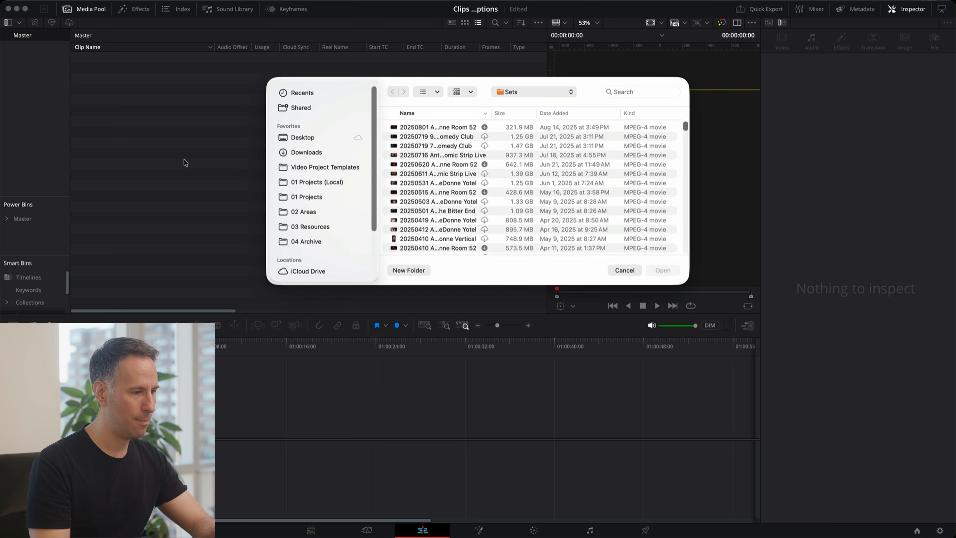
click(405, 128)
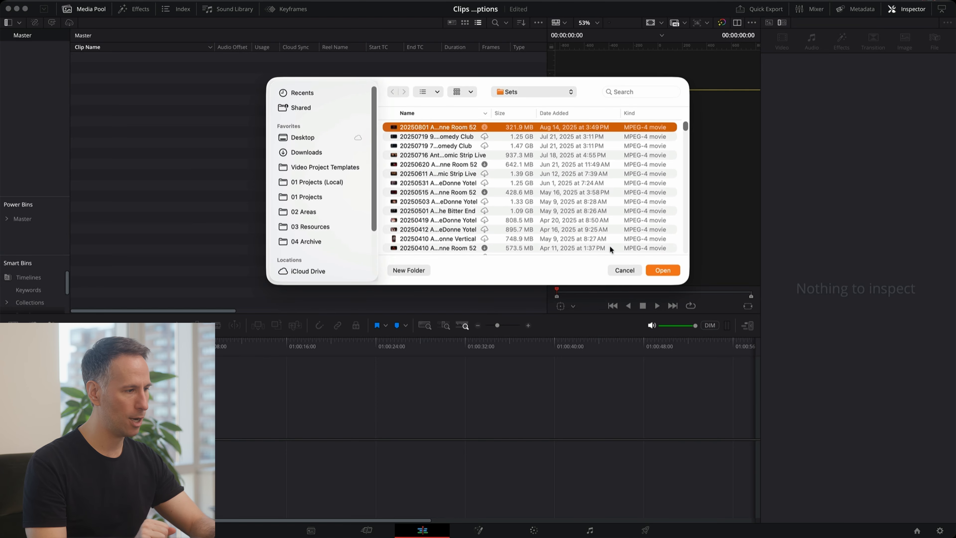
click(663, 270)
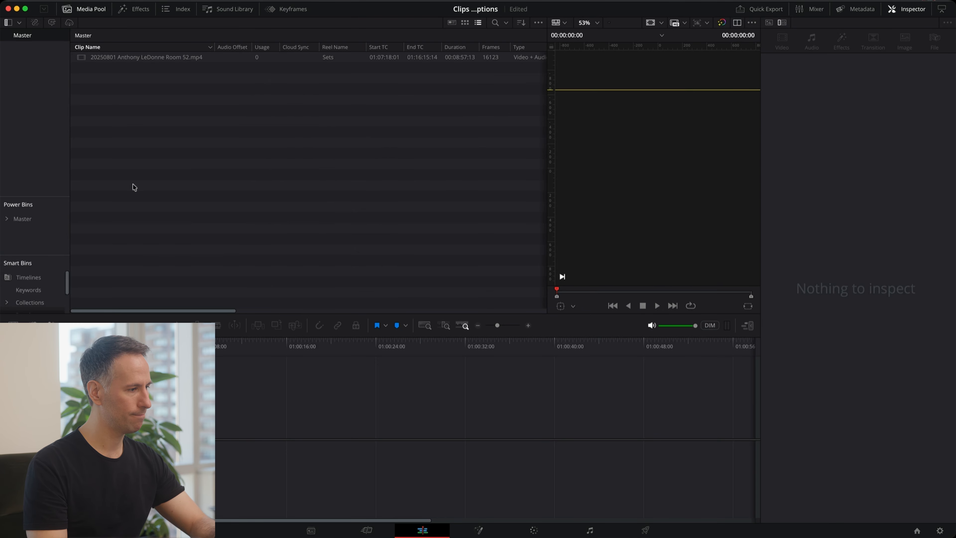
Create a new timeline from the imported Room 52 clip, keeping the name Timeline 1 and the project settings.
right_click(98, 57)
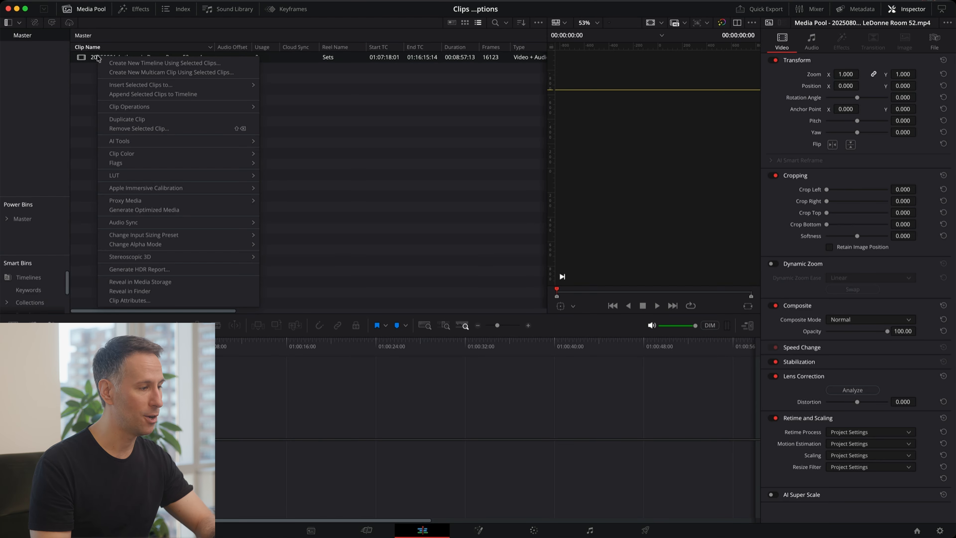
click(116, 62)
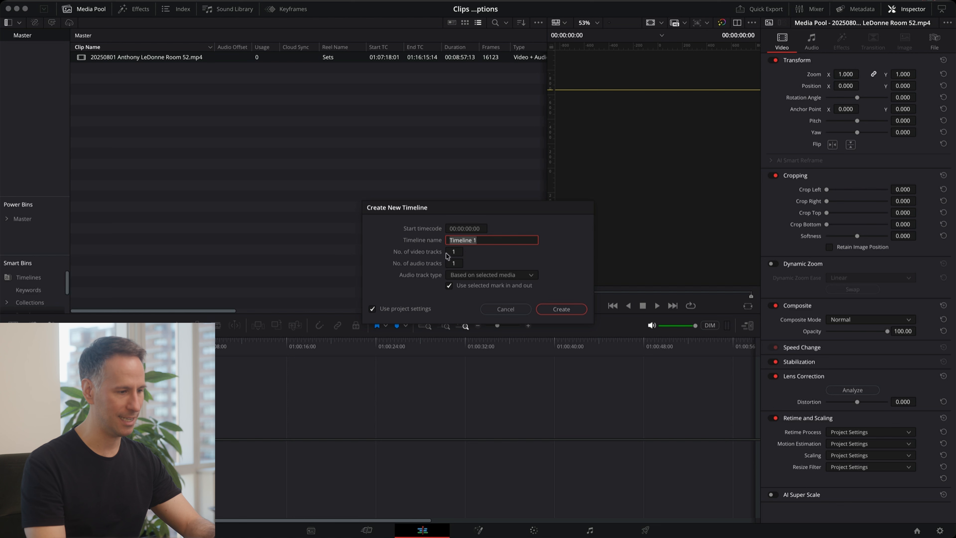
click(557, 314)
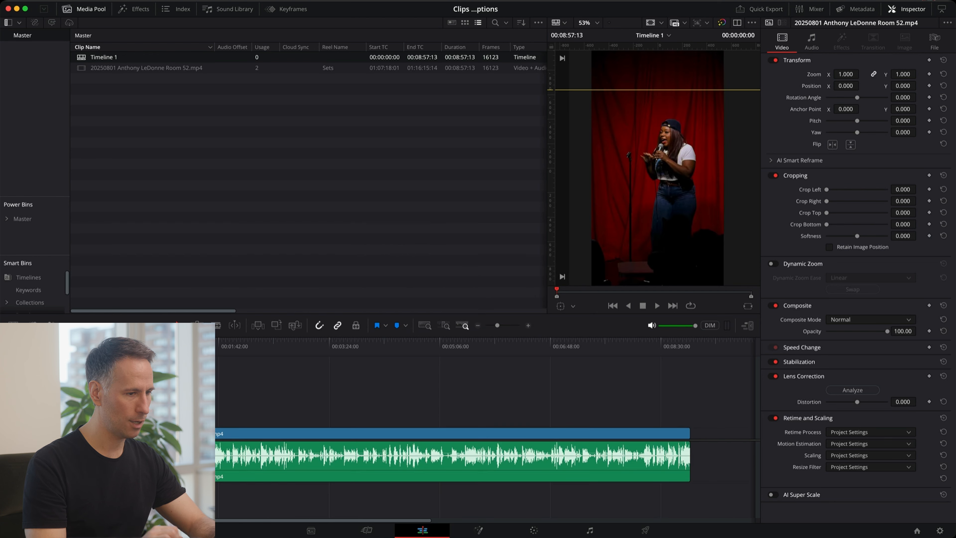
Split the clip at 00:00:21:26 and delete the opening section before the cut.
click(195, 345)
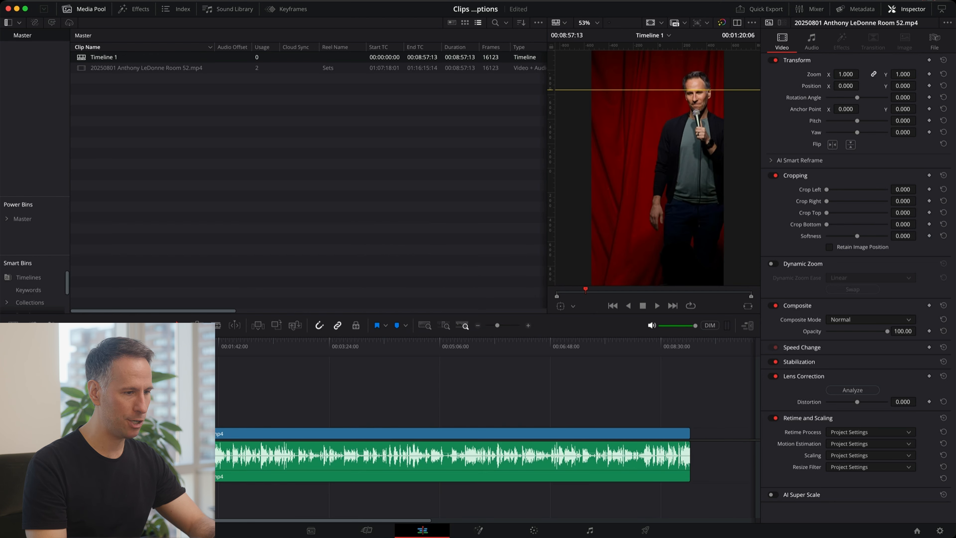
drag(195, 346, 132, 341)
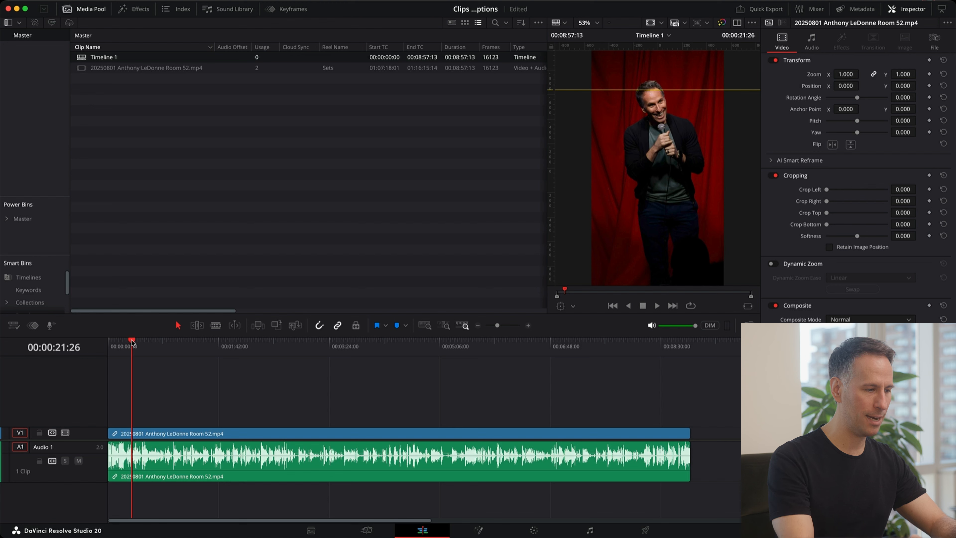
key(super+b)
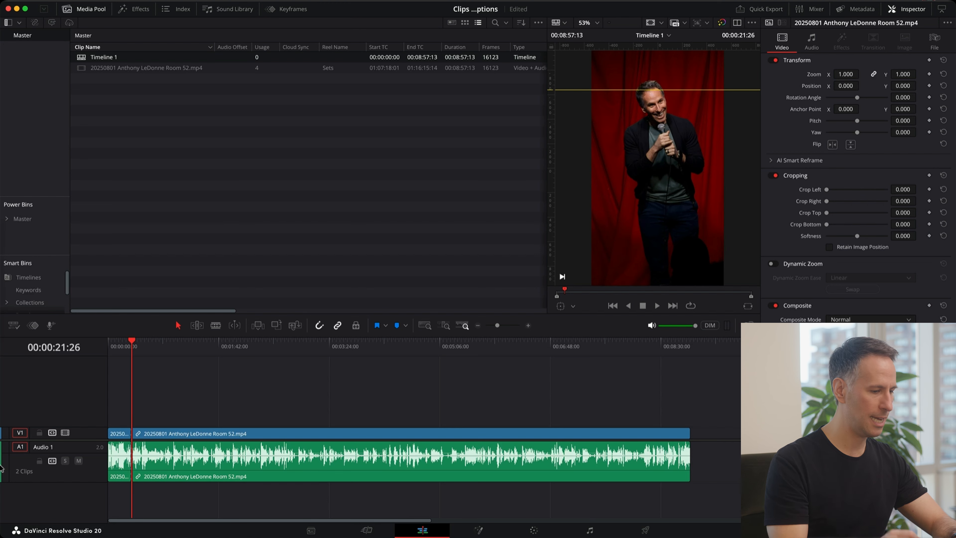
click(122, 435)
key(BackSpace)
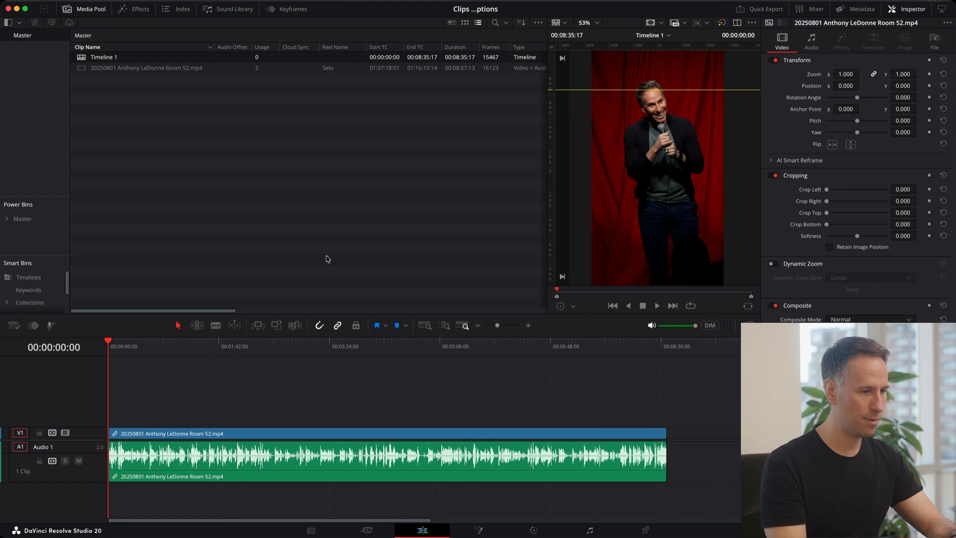
Go to about 00:03:06 in the timeline and set the clip's linked X and Y zoom to 1.33.
drag(143, 341, 314, 338)
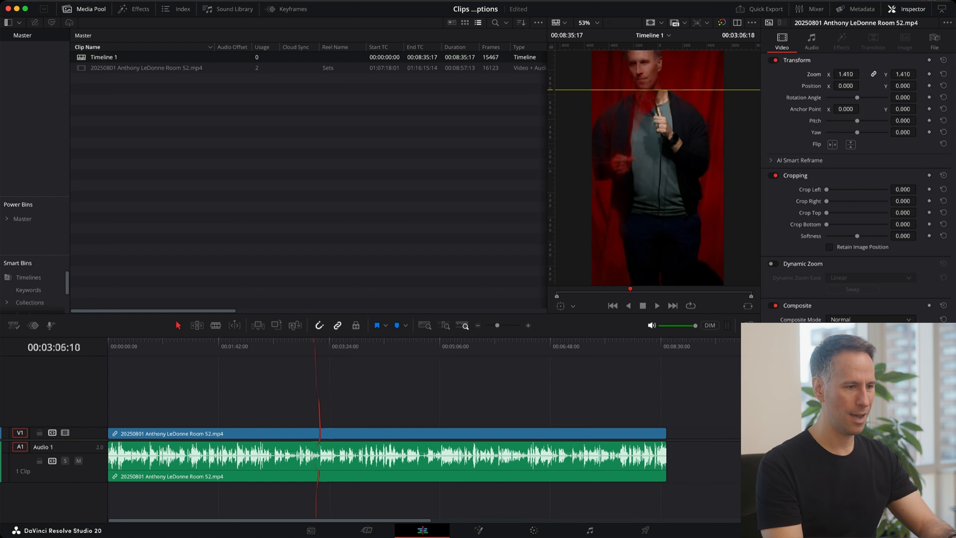
drag(845, 74, 859, 74)
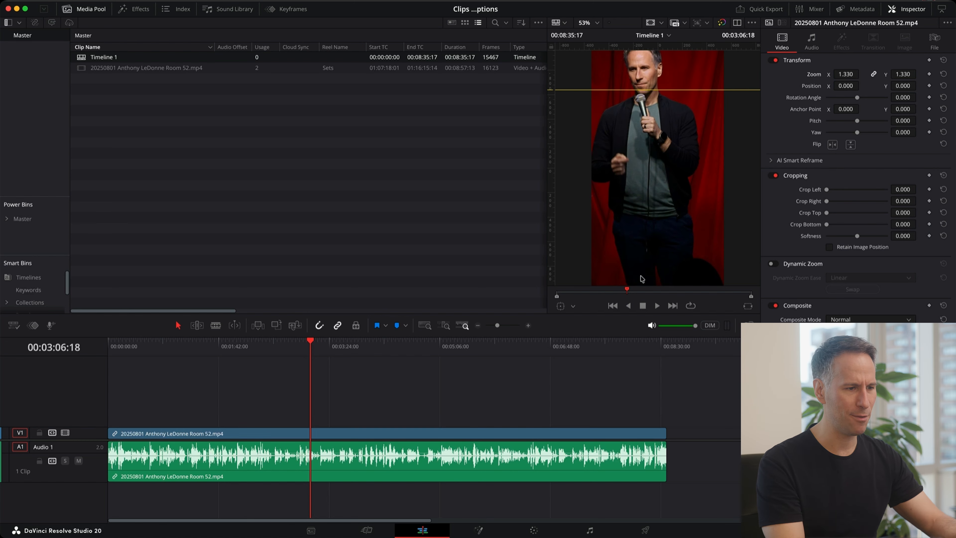
drag(846, 74, 902, 74)
double_click(844, 73)
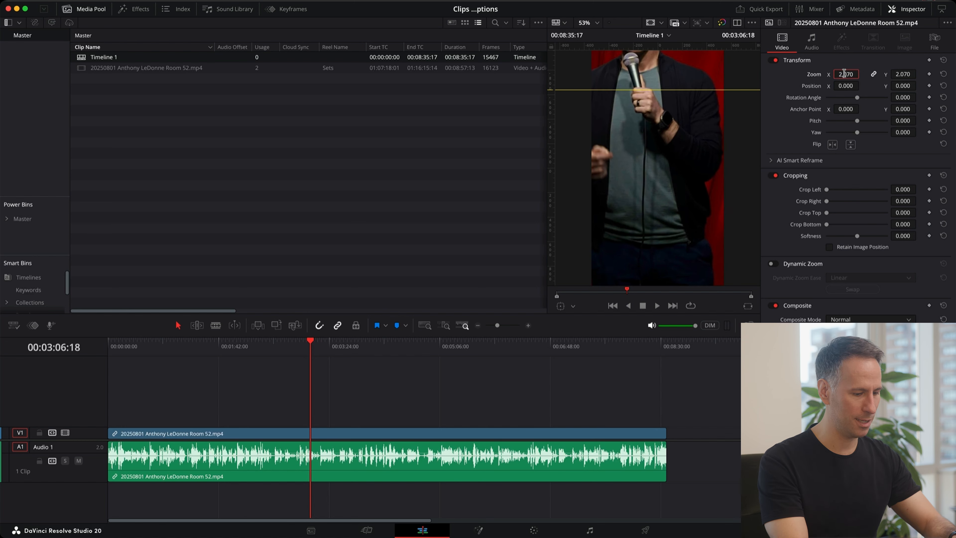
text(1)
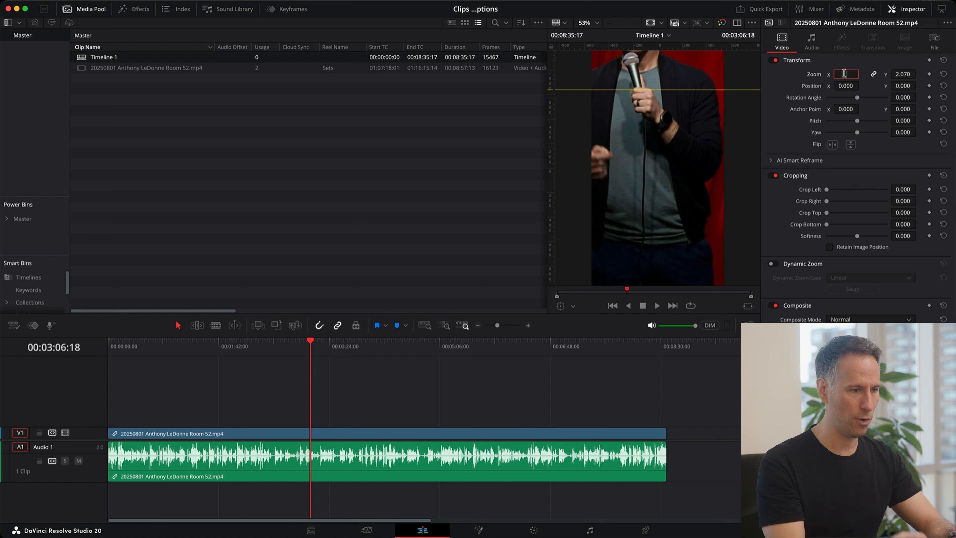
text(.33)
key(Return)
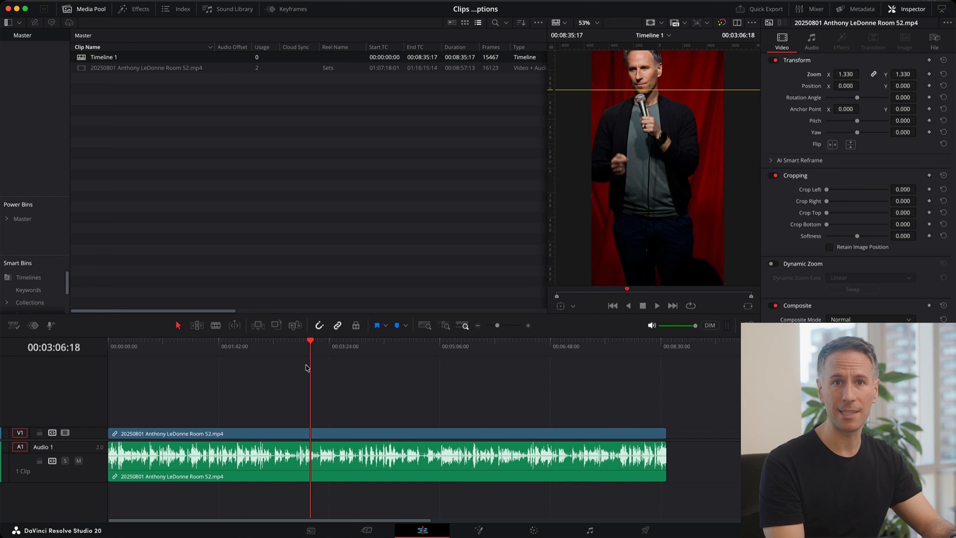
Apply AI Smart Reframe to the timeline clip with Auto object of interest and Auto mode, and play back the opening seconds.
click(280, 432)
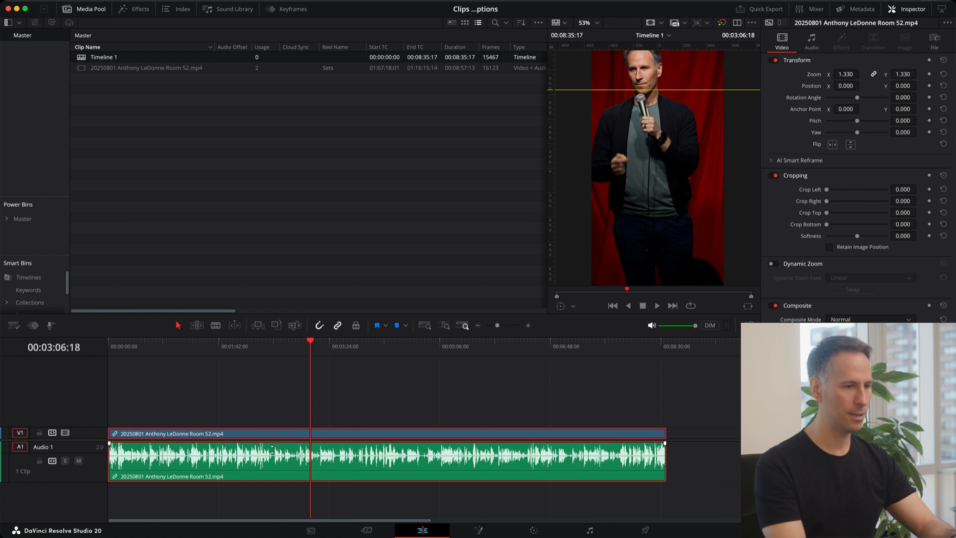
click(905, 9)
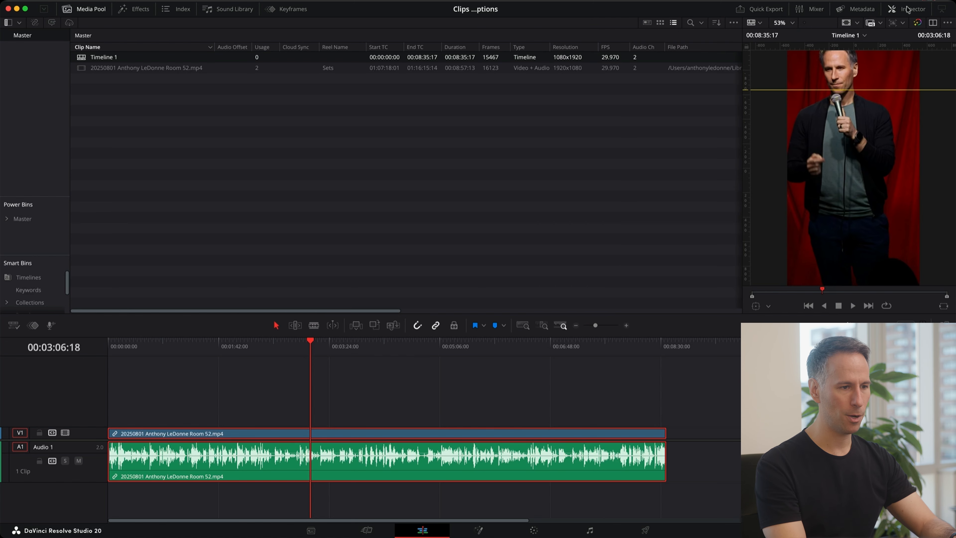
click(914, 8)
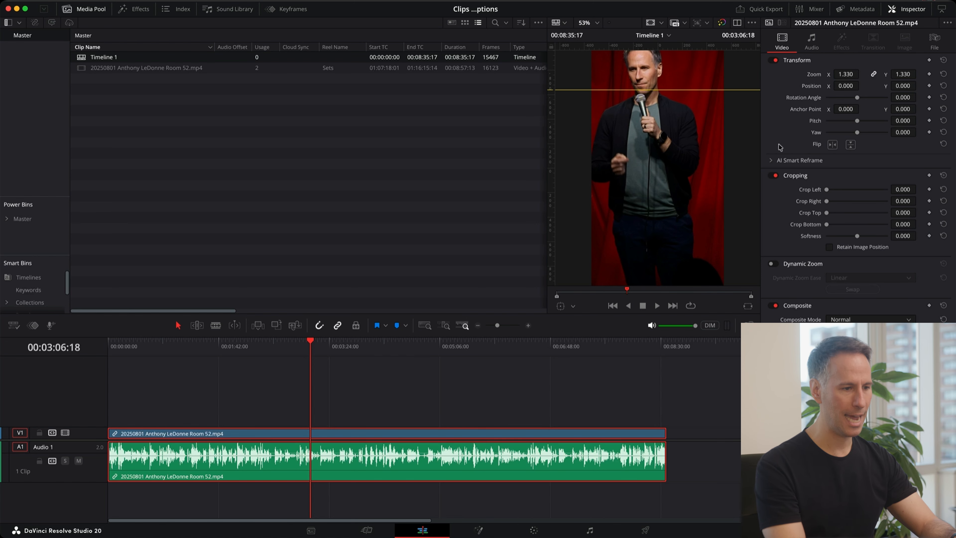
click(771, 161)
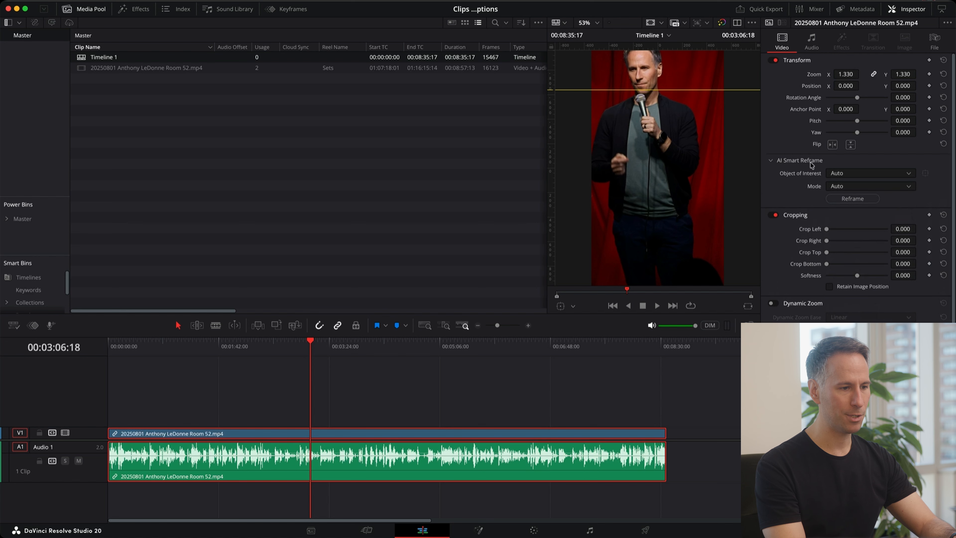
click(854, 199)
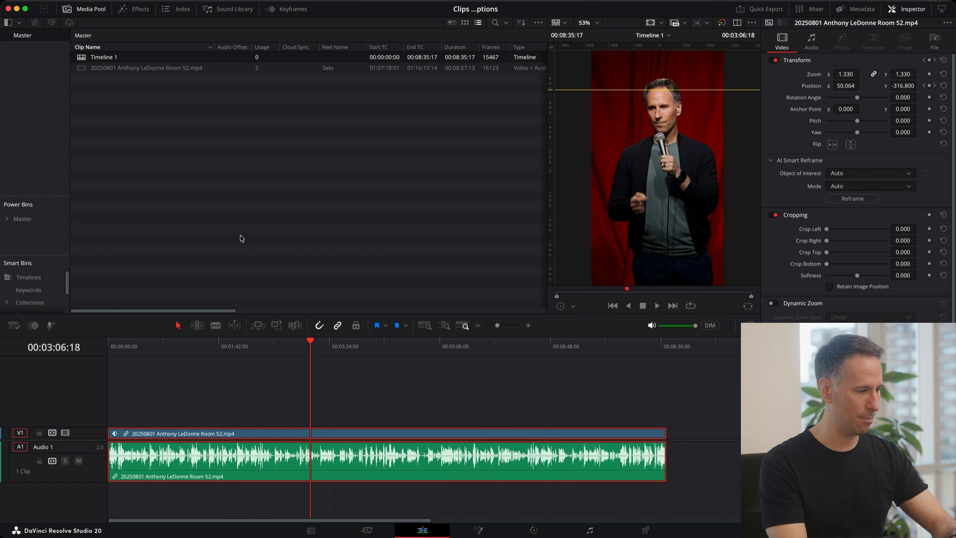
drag(215, 342, 119, 345)
key(space)
key(space)
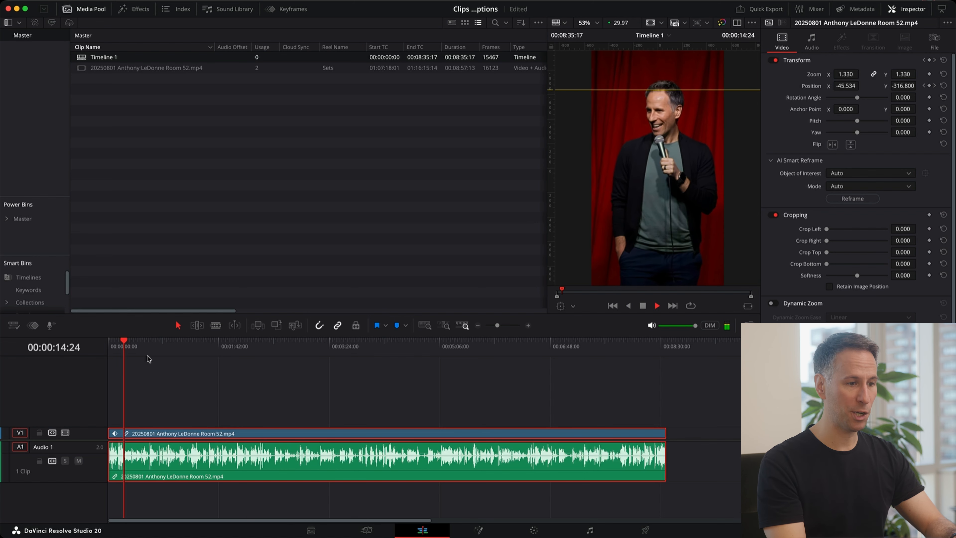
key(space)
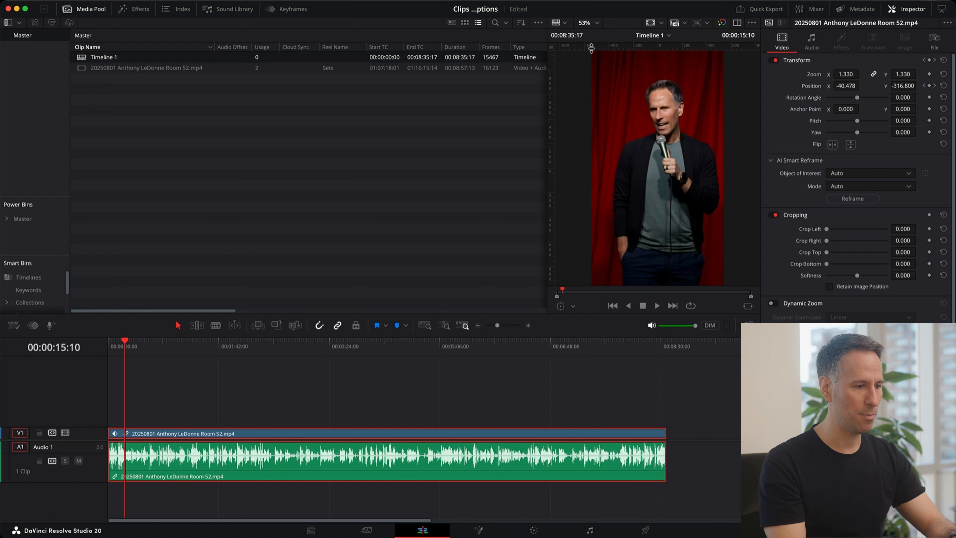
Add a horizontal guide to the viewer and adjust its position to about one sixth down the frame, along the performer's hairline.
drag(582, 45, 578, 94)
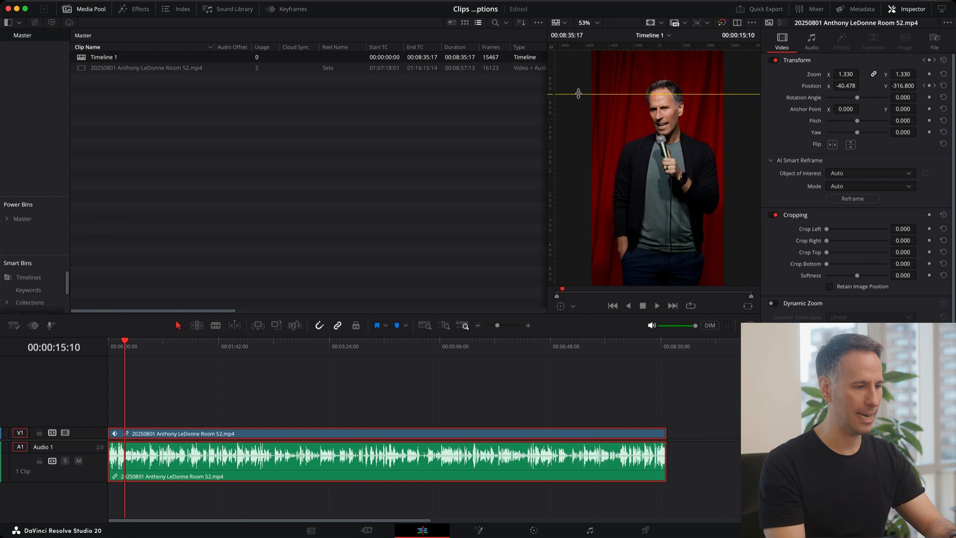
right_click(578, 93)
click(602, 111)
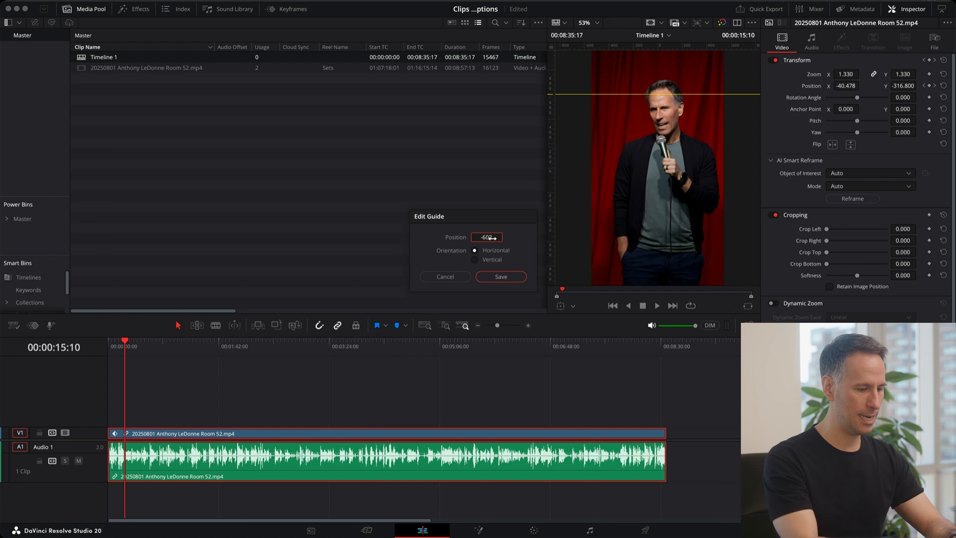
click(496, 238)
double_click(497, 239)
text(-)
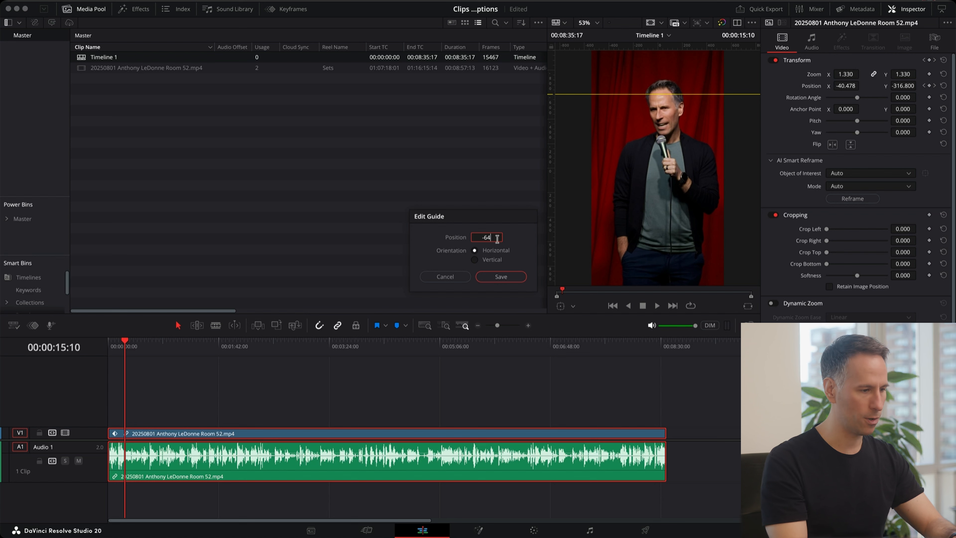
click(491, 275)
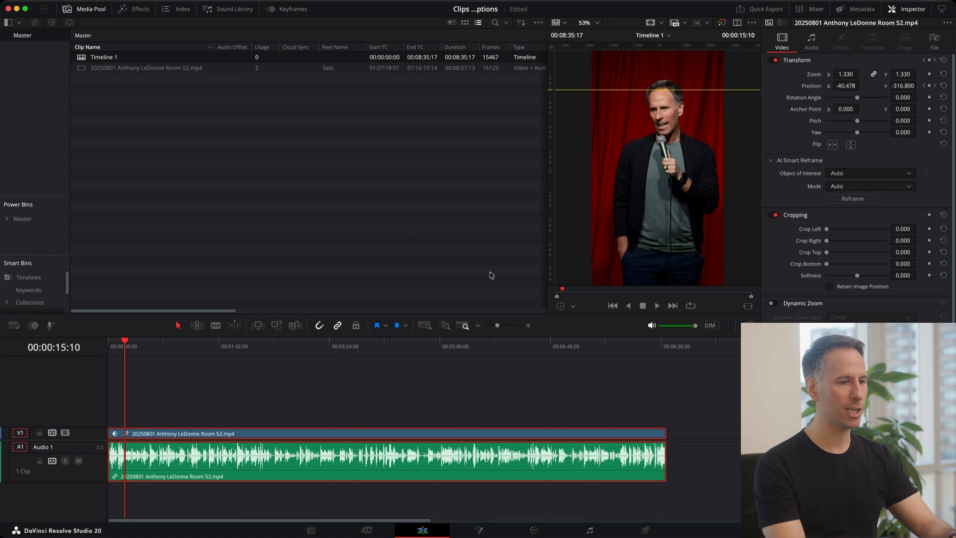
Try a clip Y position of -154.8 at 00:01:55:11 and play back the section from 00:01:53:07.
click(233, 344)
drag(912, 92, 950, 92)
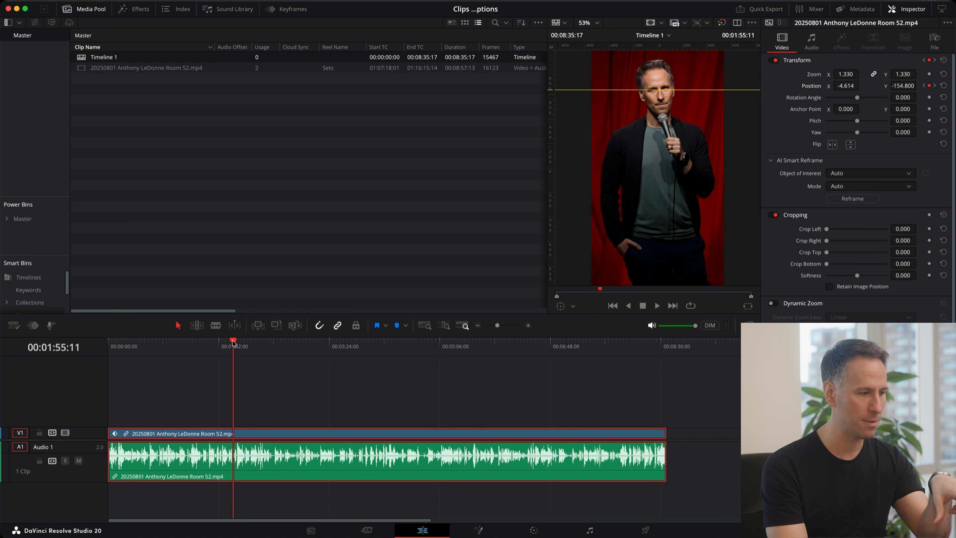
drag(233, 341, 231, 341)
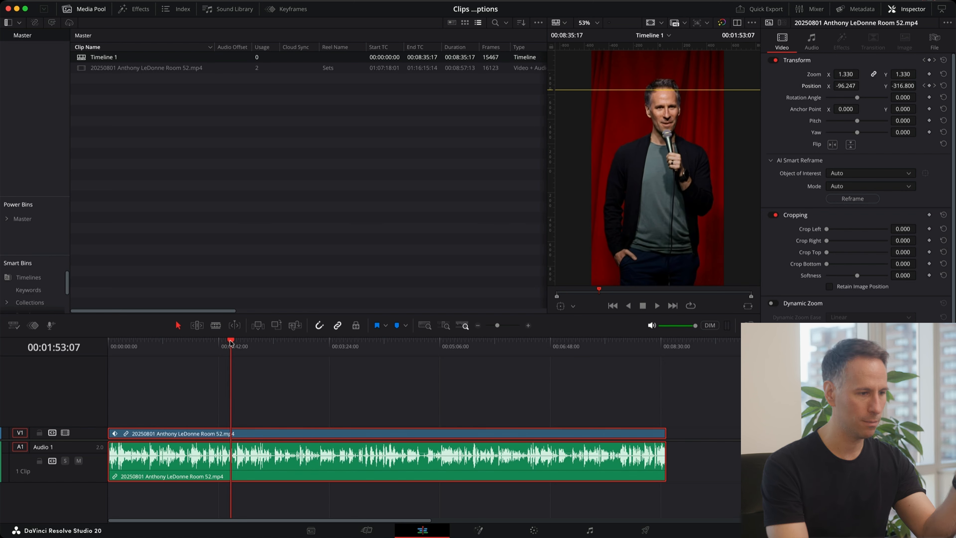
key(space)
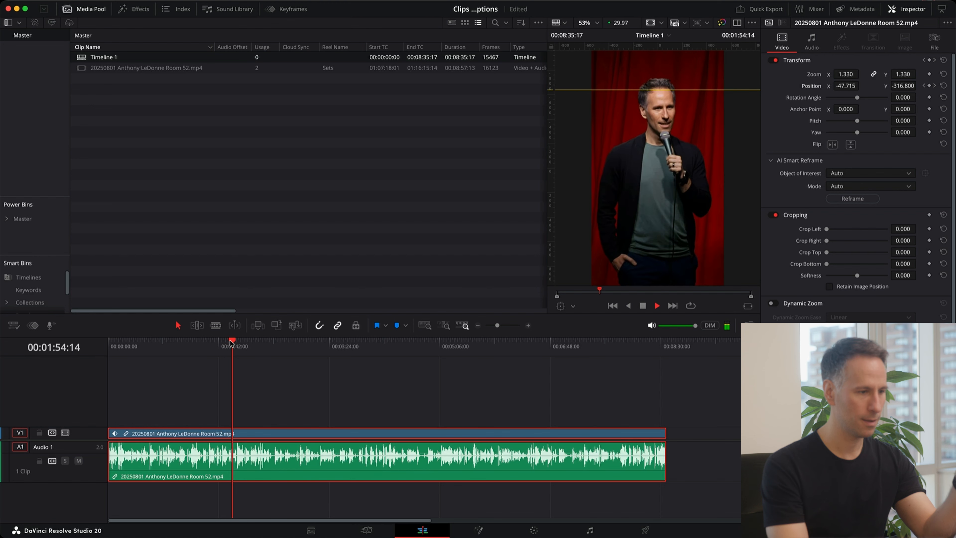
key(space)
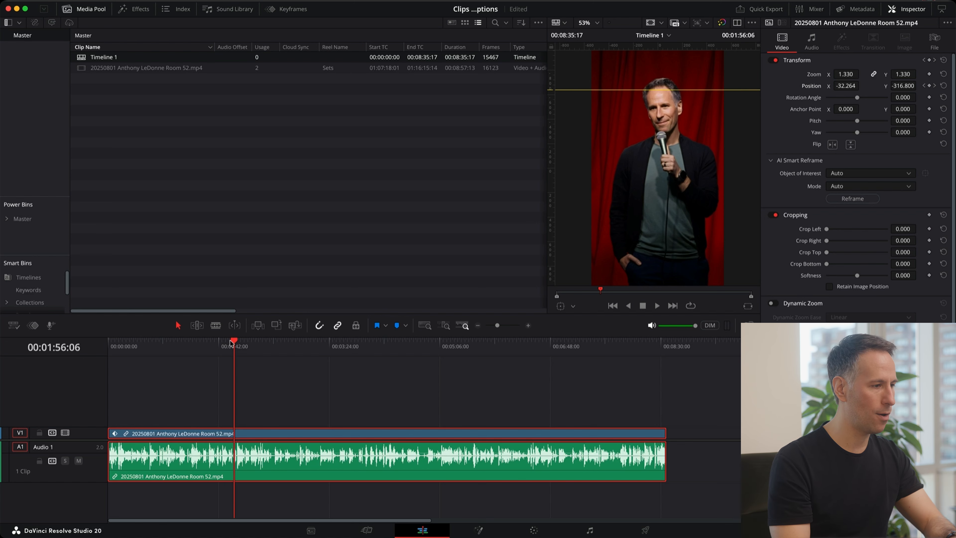
Reset the clip's Position Y keyframes, set its Y position to -176, and check the framing up to about 00:05:06.
click(281, 11)
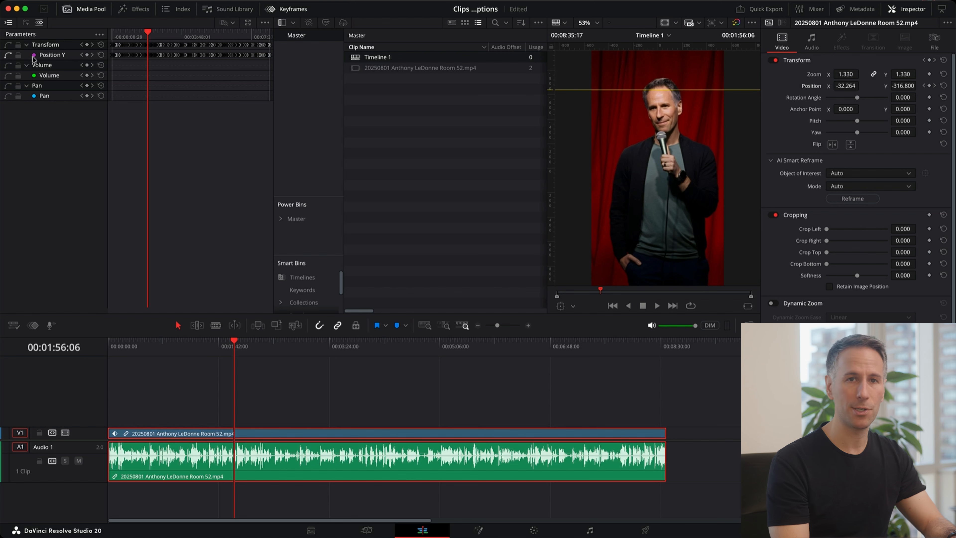
click(100, 55)
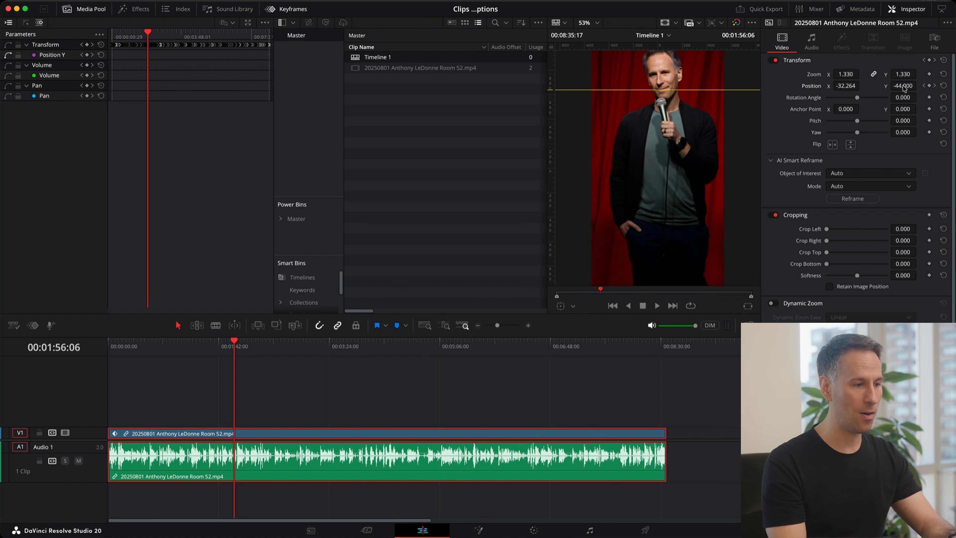
drag(903, 87, 880, 87)
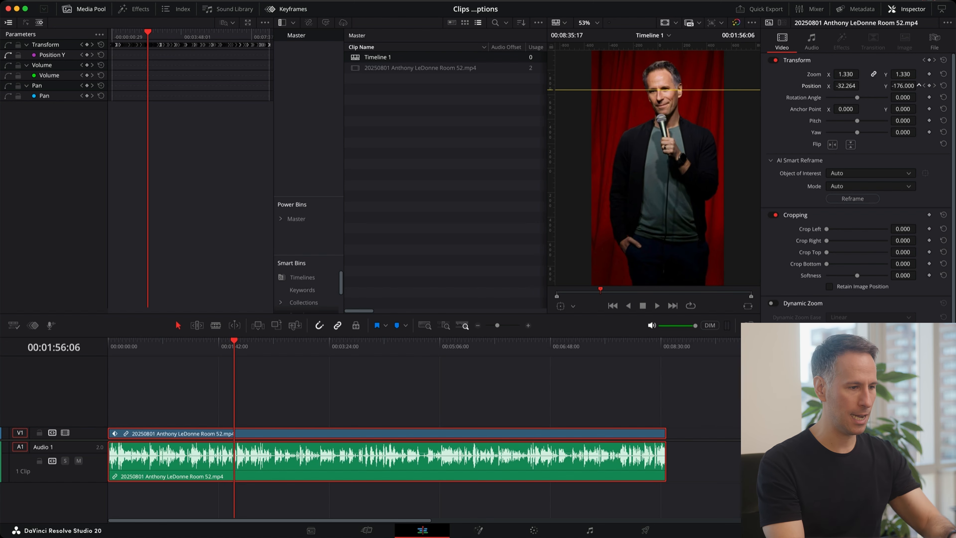
key(space)
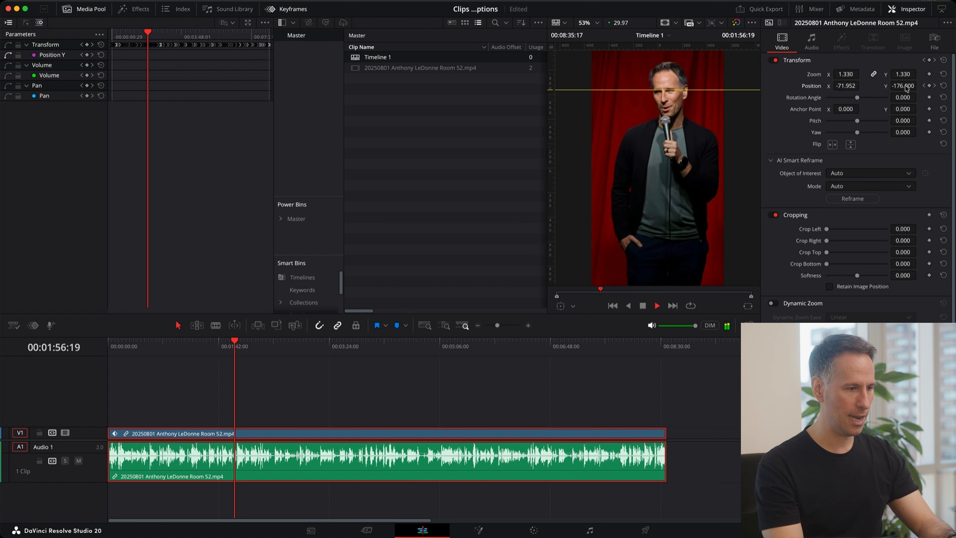
drag(341, 340, 440, 341)
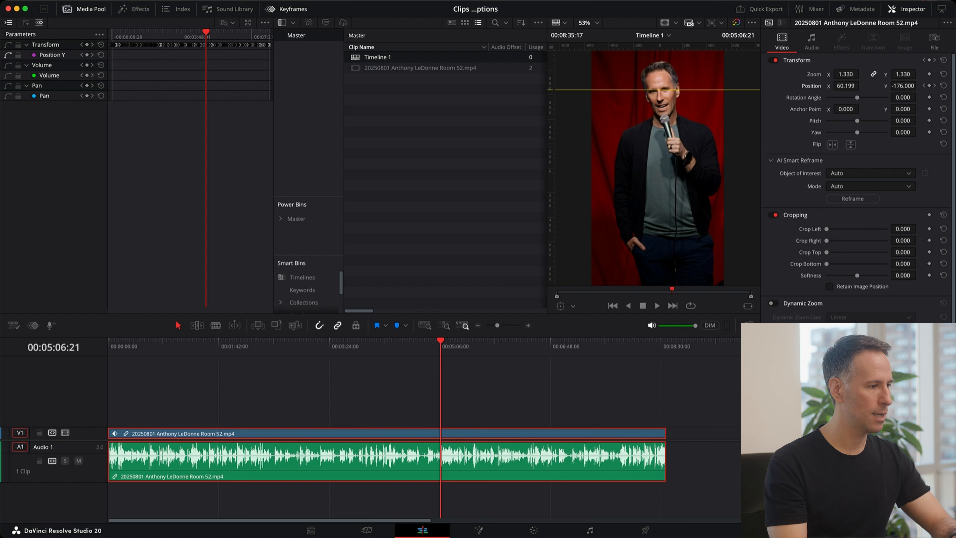
Create double-line subtitles from the audio with at most 10 characters per line and a 0-frame gap, and preview them around 00:03:31.
click(149, 1)
mouse_move(154, 95)
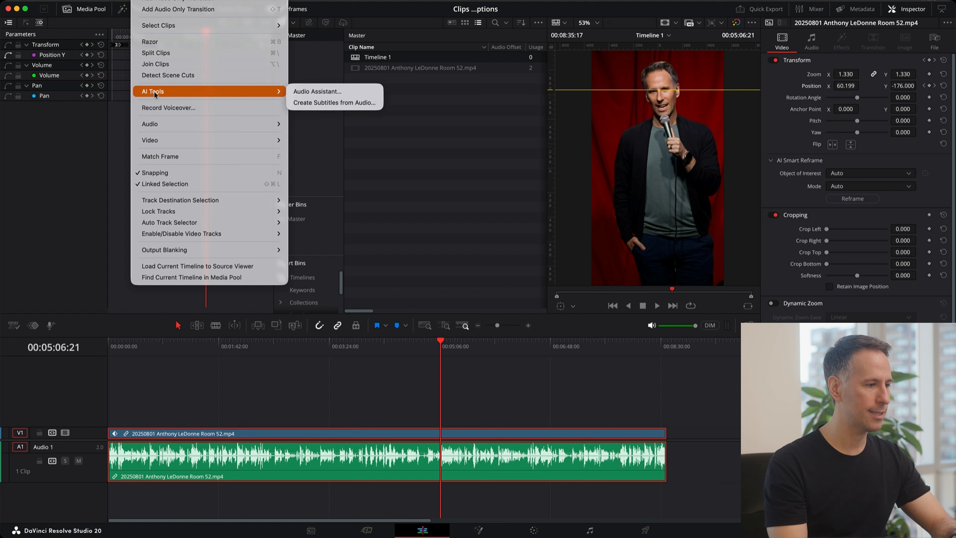
click(314, 106)
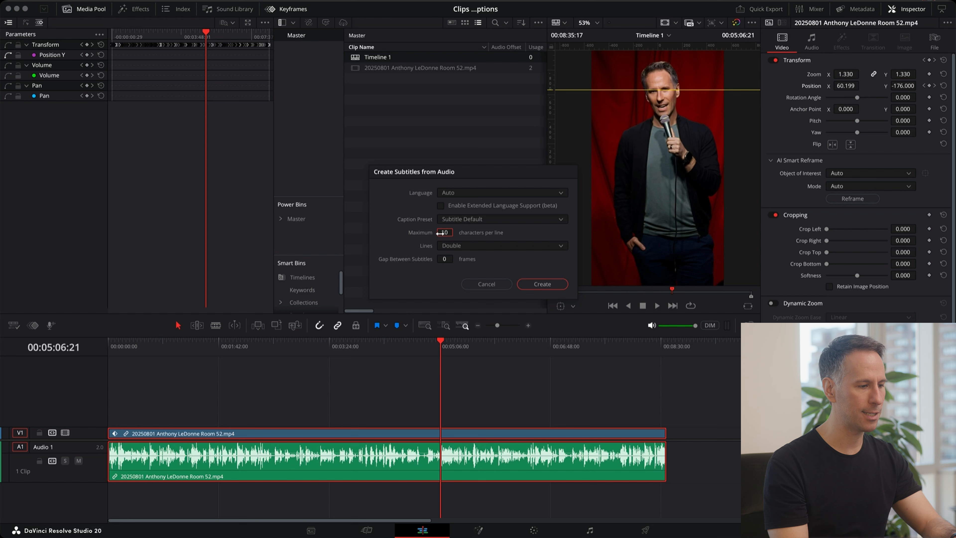
click(458, 247)
click(458, 268)
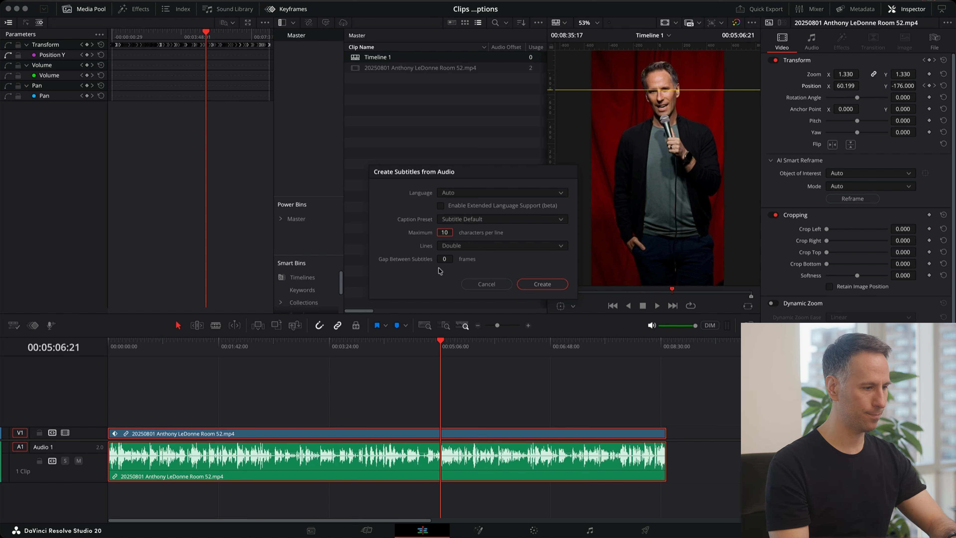
click(529, 282)
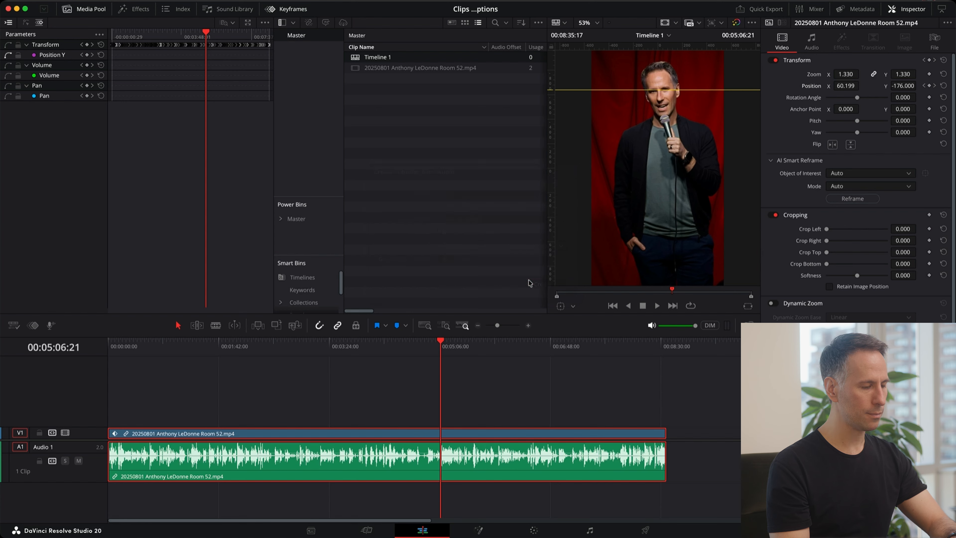
click(323, 344)
drag(323, 343, 337, 344)
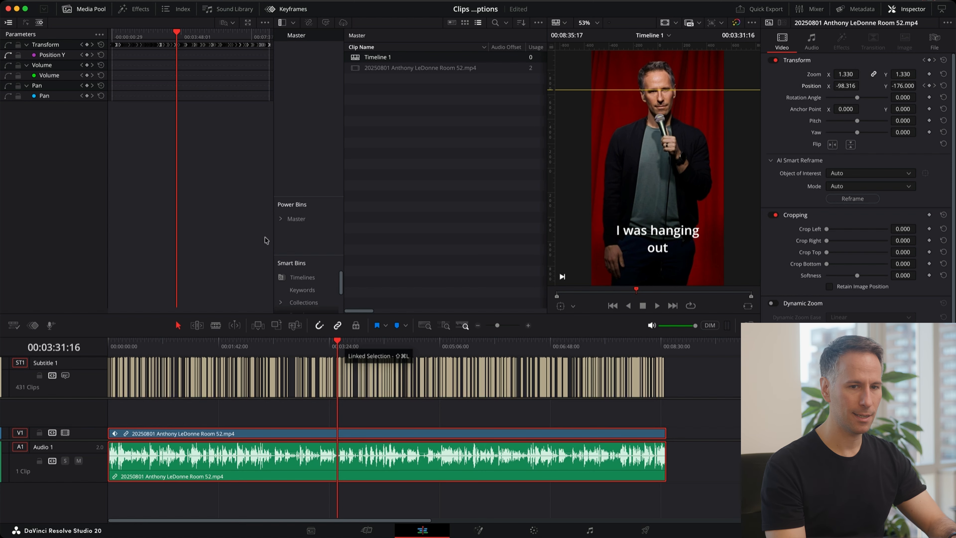
Find the Word Highlight animated effect, apply it to the subtitle track, and preview the captions around 00:04:19.
click(140, 10)
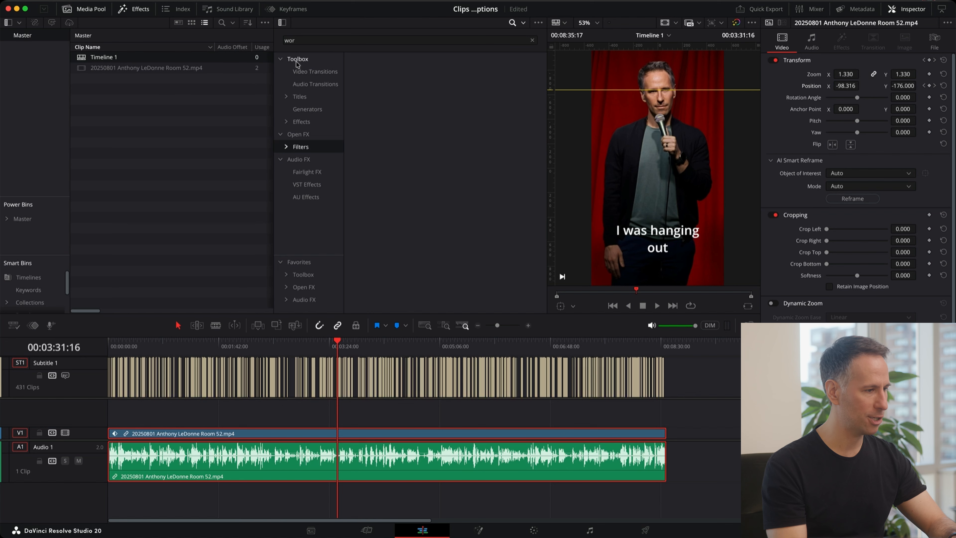
click(317, 41)
key(BackSpace)
key(BackSpace)
key(BackSpace)
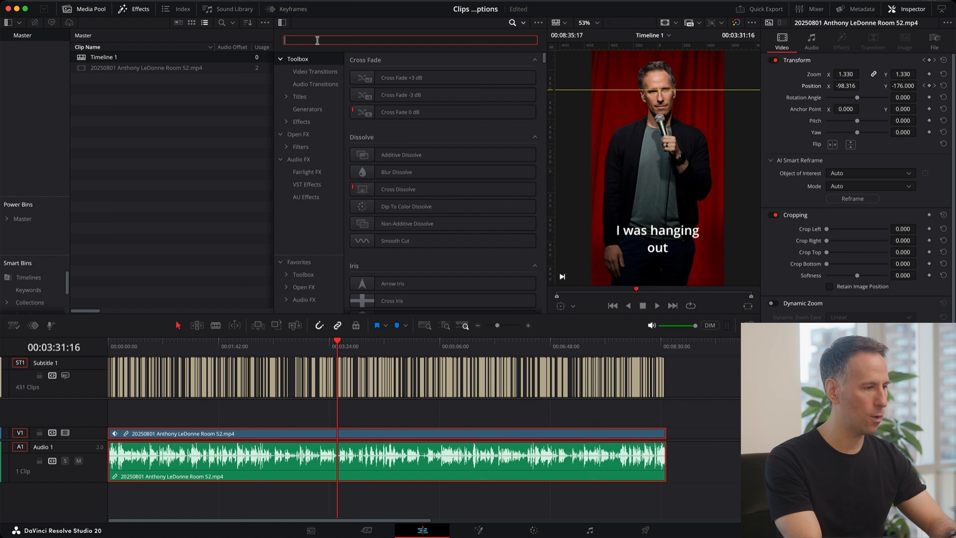
text(wor)
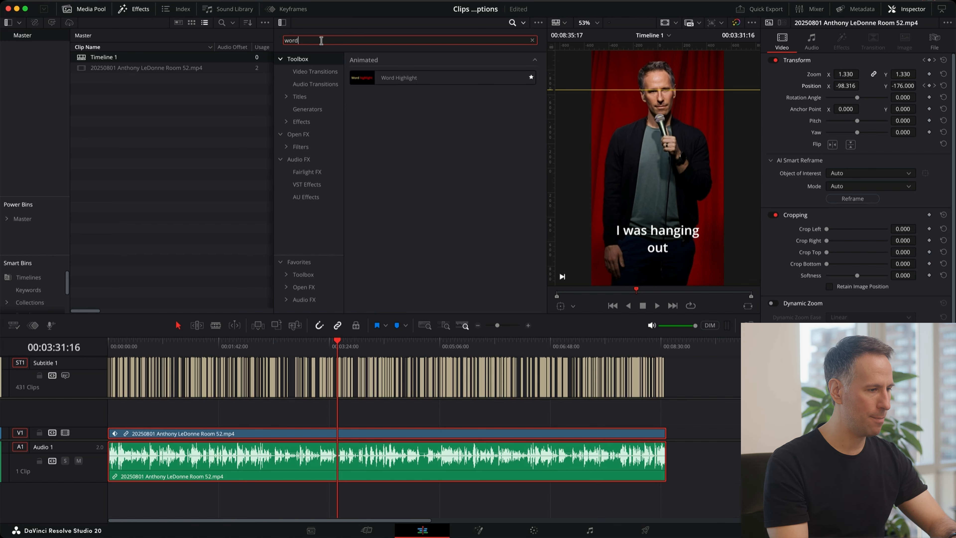
text(d)
drag(380, 78, 87, 383)
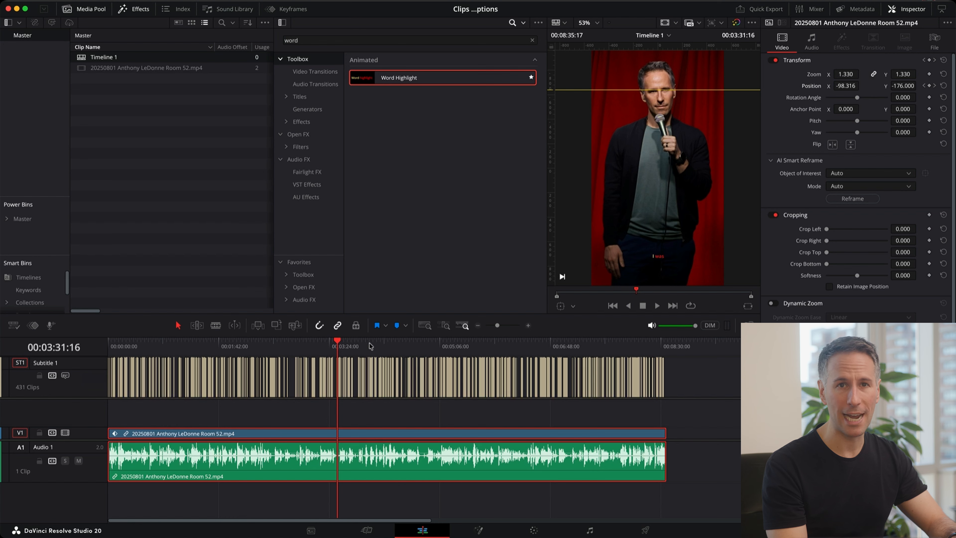
drag(379, 341, 390, 343)
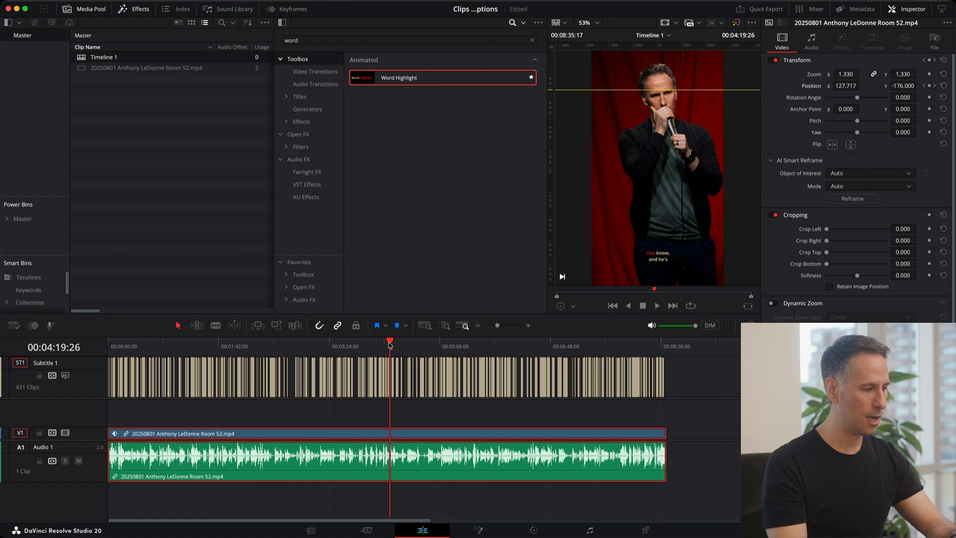
Enable Write On Words for the subtitle track's Word Highlight effect and set its center to X 0.4 and Y 0.4.
click(83, 396)
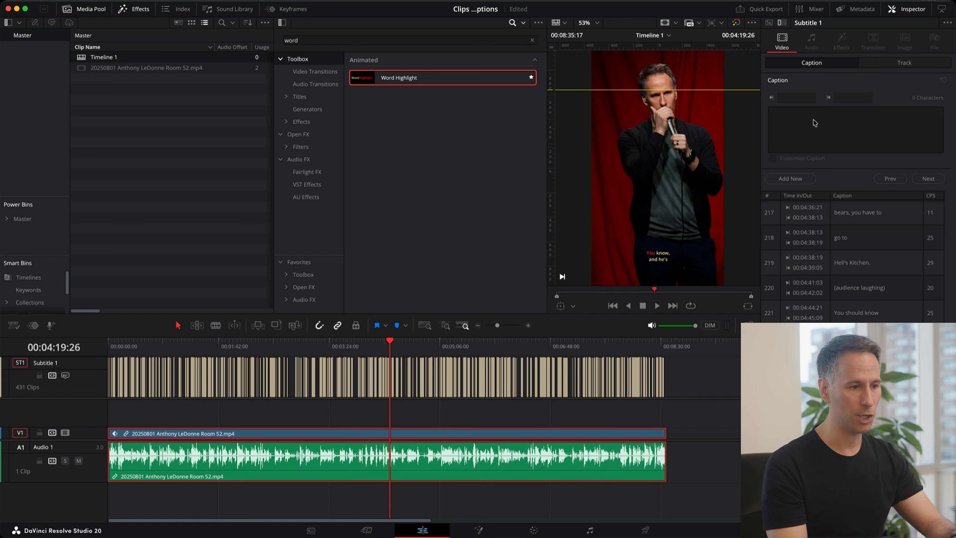
click(884, 61)
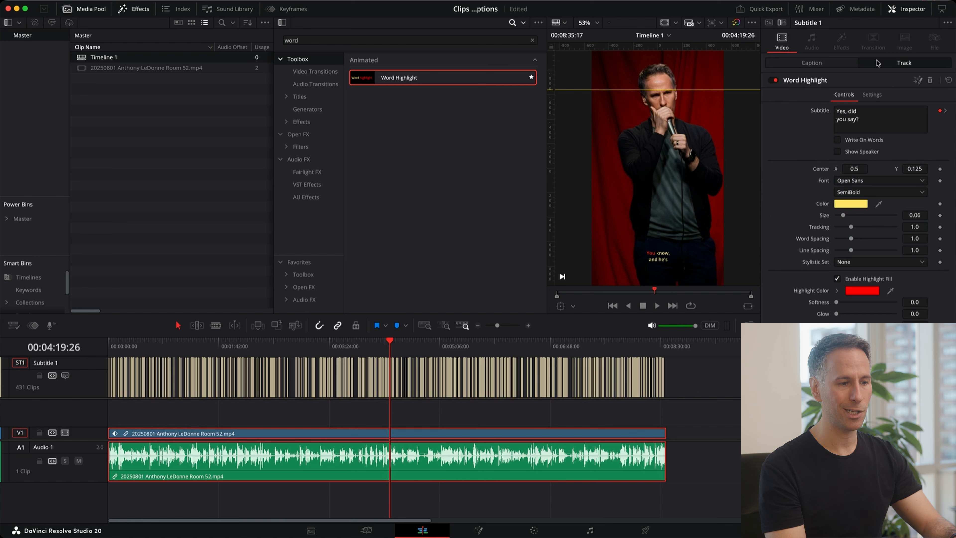
click(838, 140)
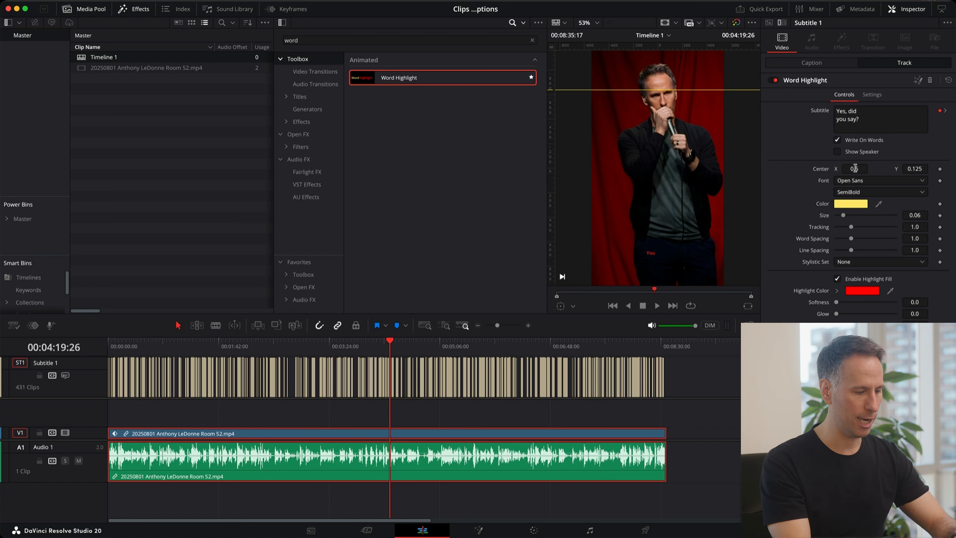
click(855, 168)
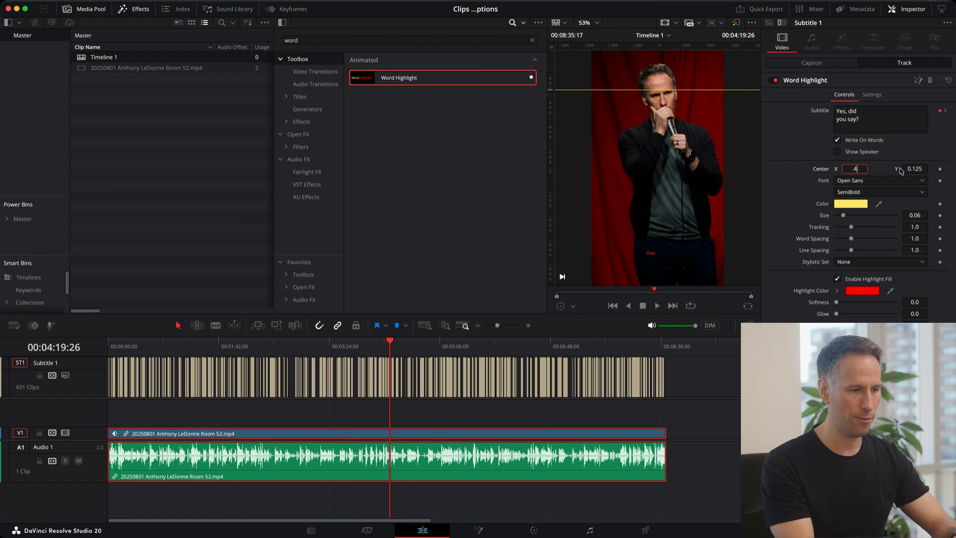
click(917, 168)
text(.4)
key(Tab)
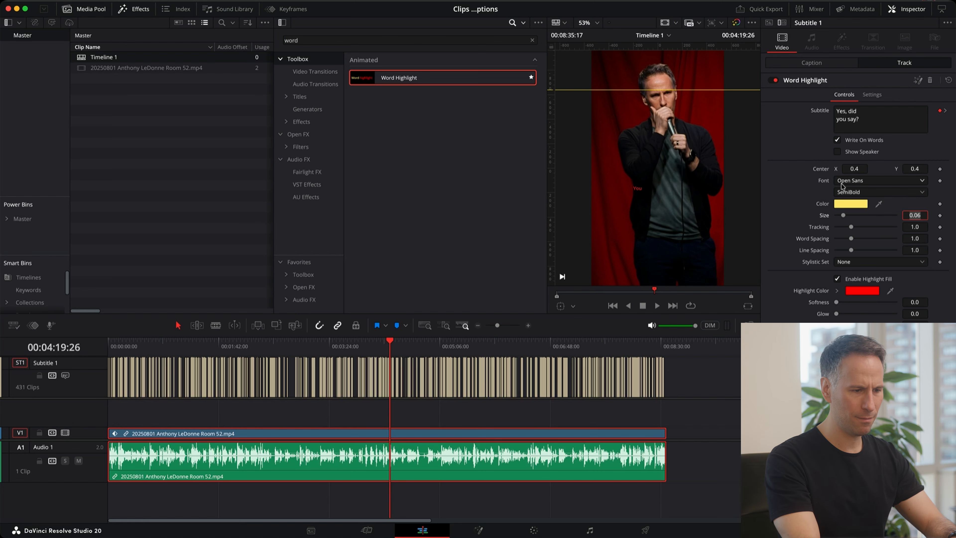
Change the caption font to Bangers and its text color to white.
click(848, 182)
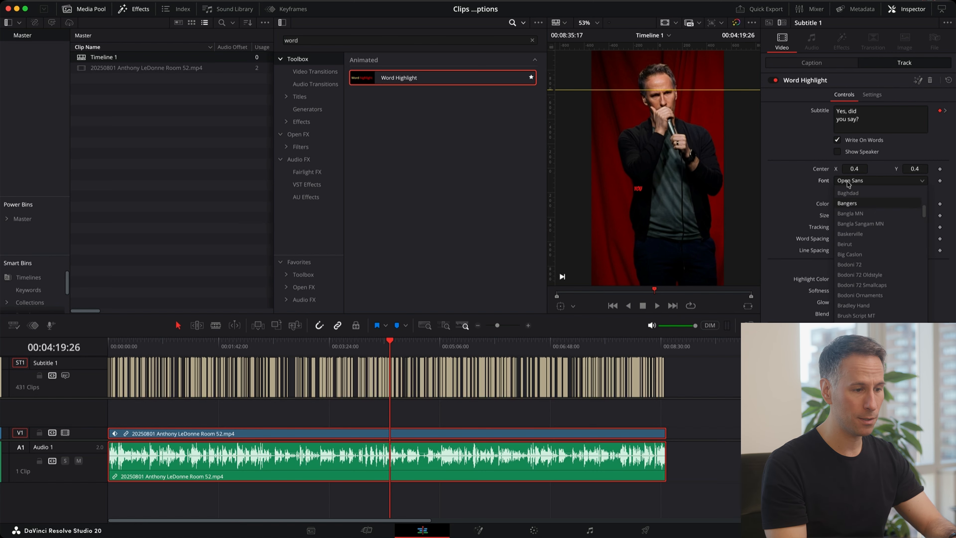
click(847, 203)
click(853, 204)
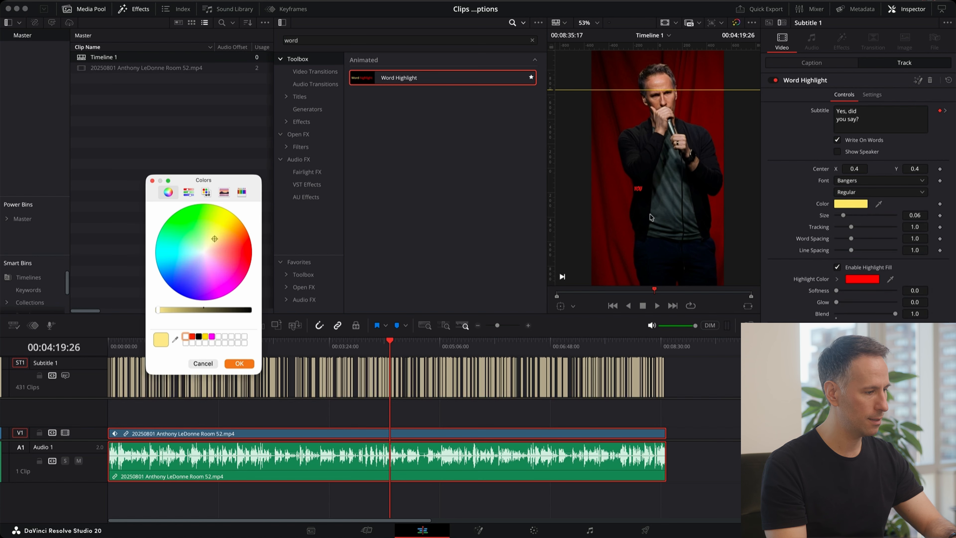
click(204, 251)
click(240, 363)
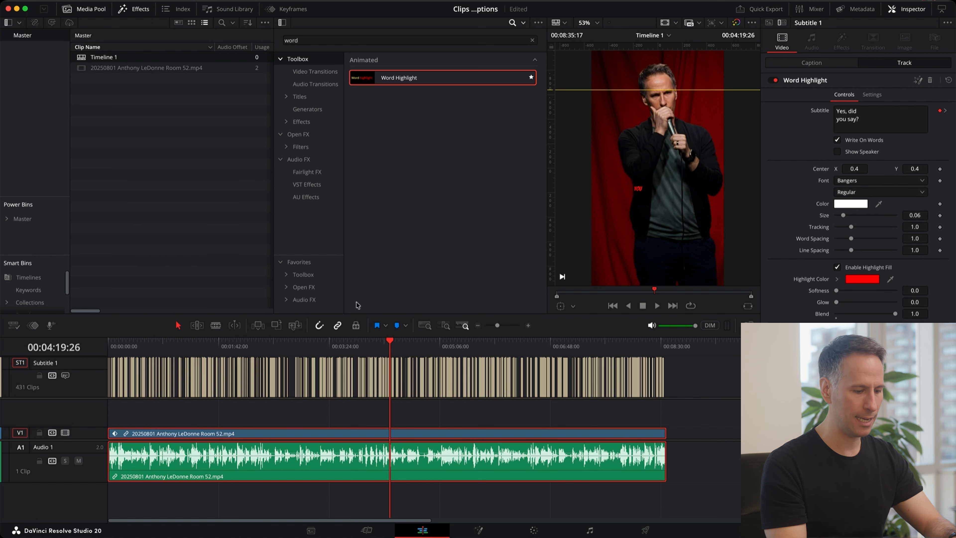
Set the caption text size to 0.16.
click(918, 216)
key(BackSpace)
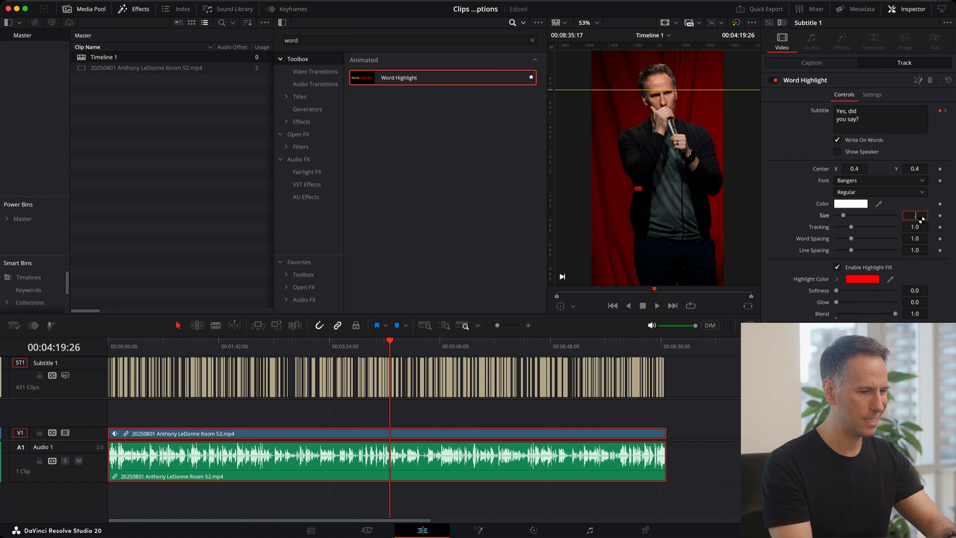
text(0.15)
key(Tab)
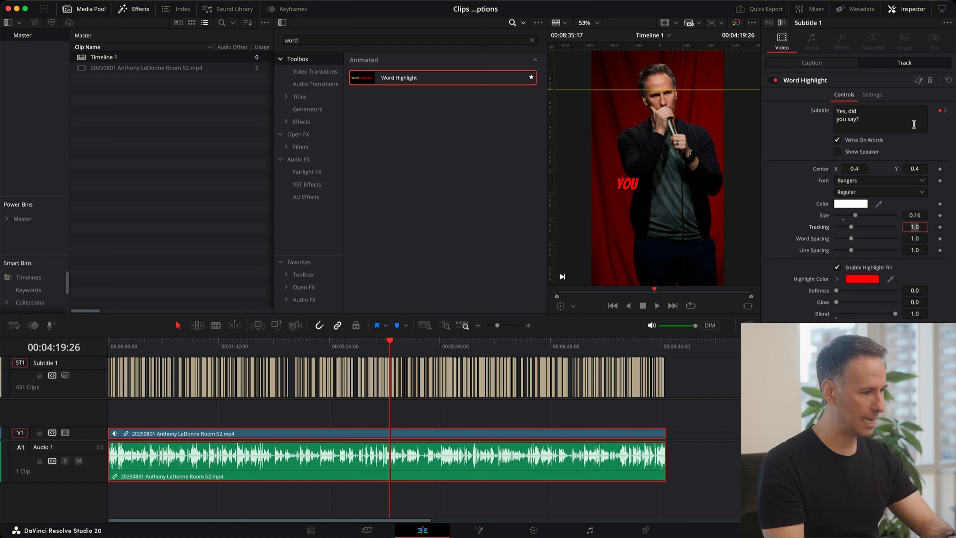
Change the caption highlight color to cyan.
click(858, 279)
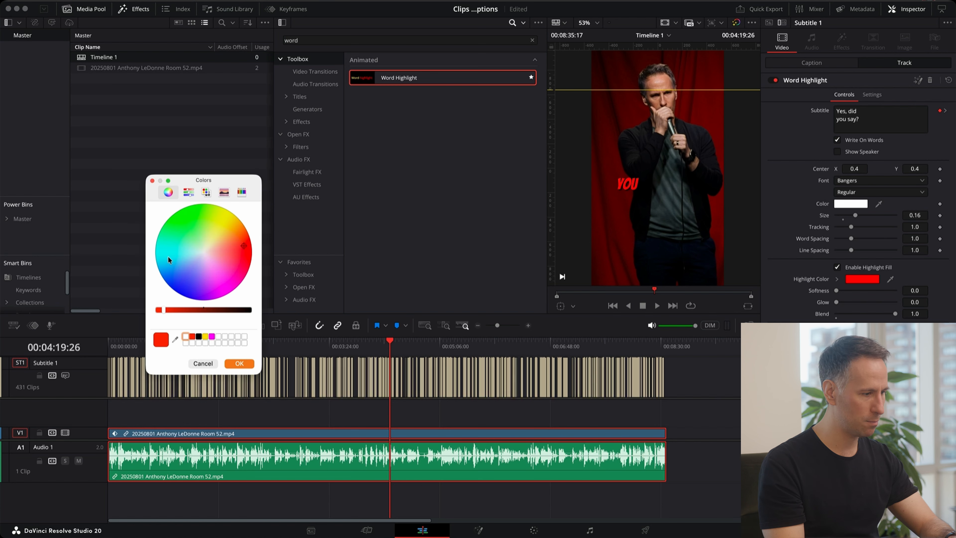
drag(168, 260, 155, 255)
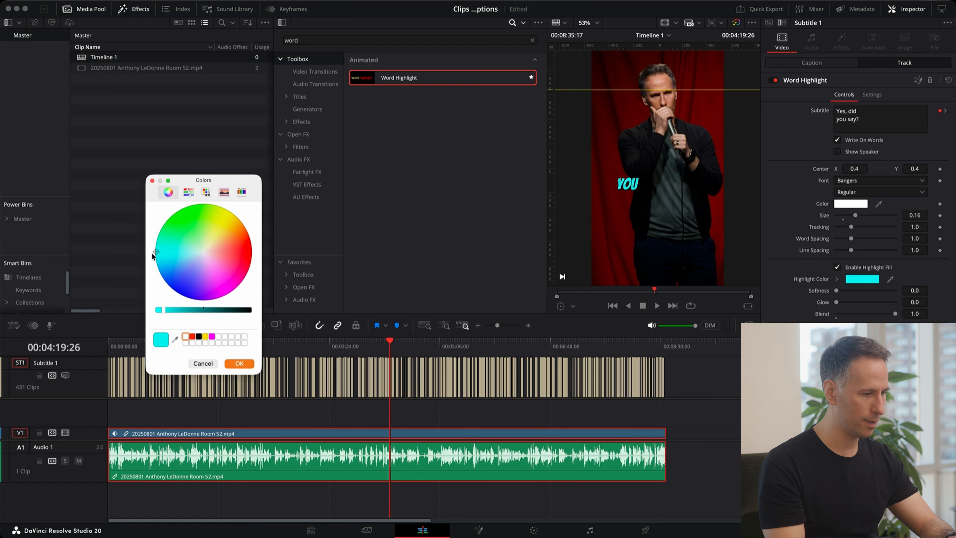
click(231, 363)
Set the caption size to 0.12 so long captions fit, and check the result around 00:01:54 and 00:00:22.
click(304, 341)
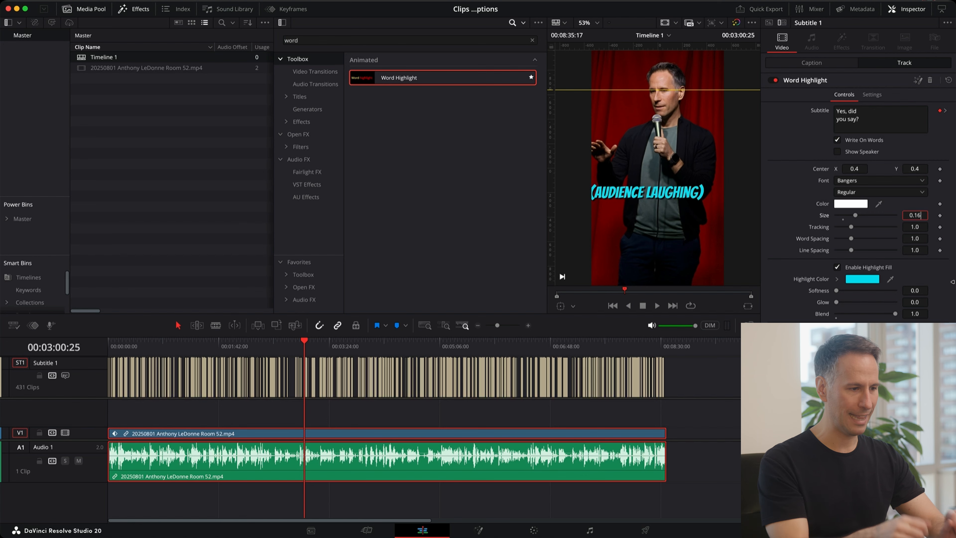
text(2)
key(Tab)
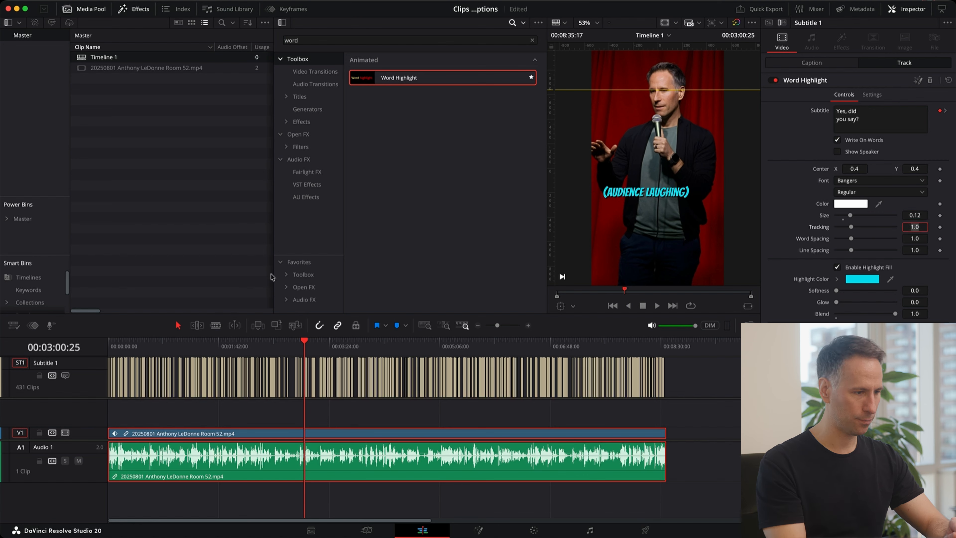
drag(304, 342, 233, 388)
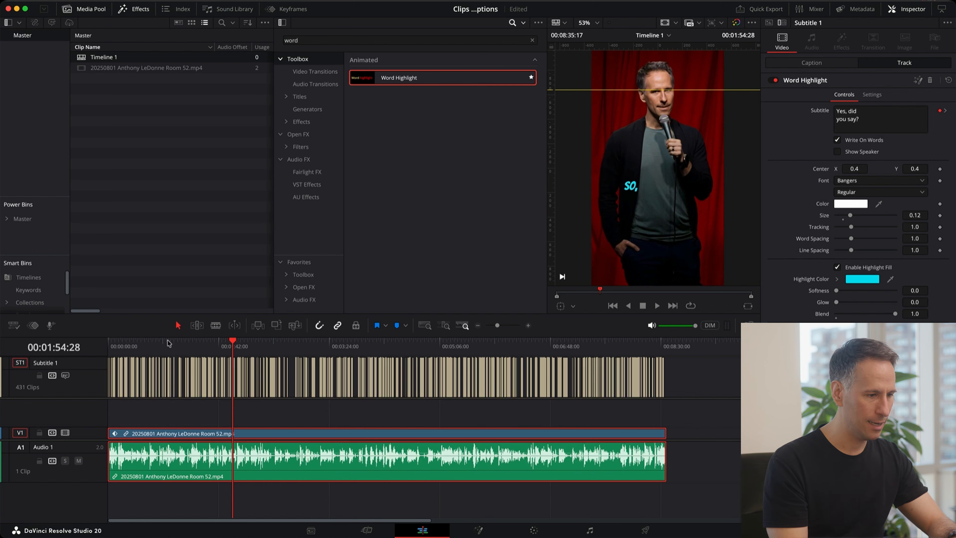
drag(188, 341, 133, 341)
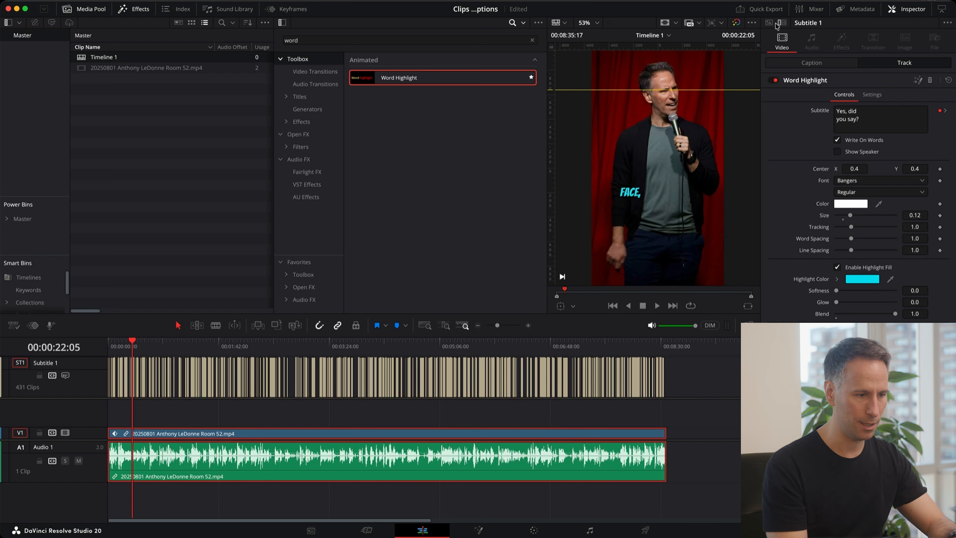
Find the "(imitates bear sound)" caption around 00:04:18 and change its text to "(imitates chainsaw sound)".
click(809, 62)
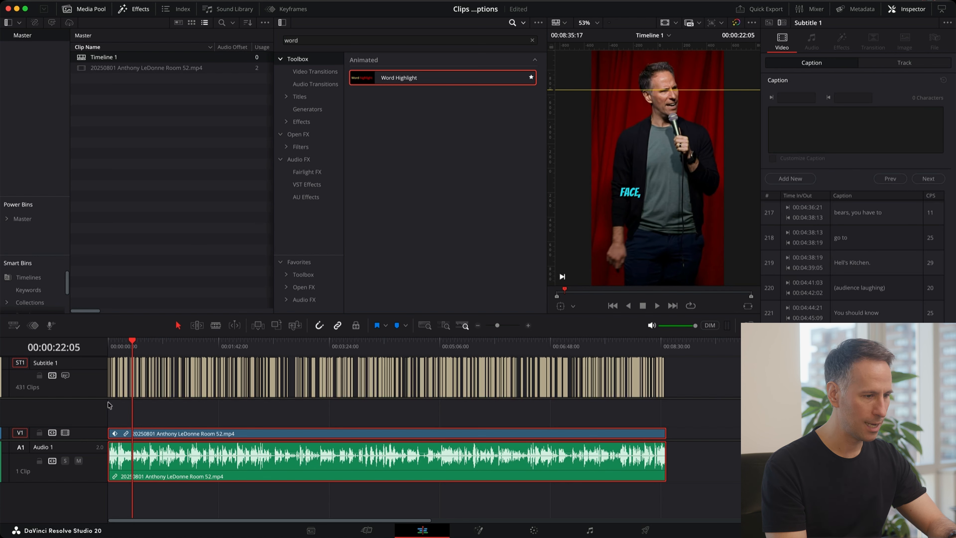
drag(133, 341, 384, 381)
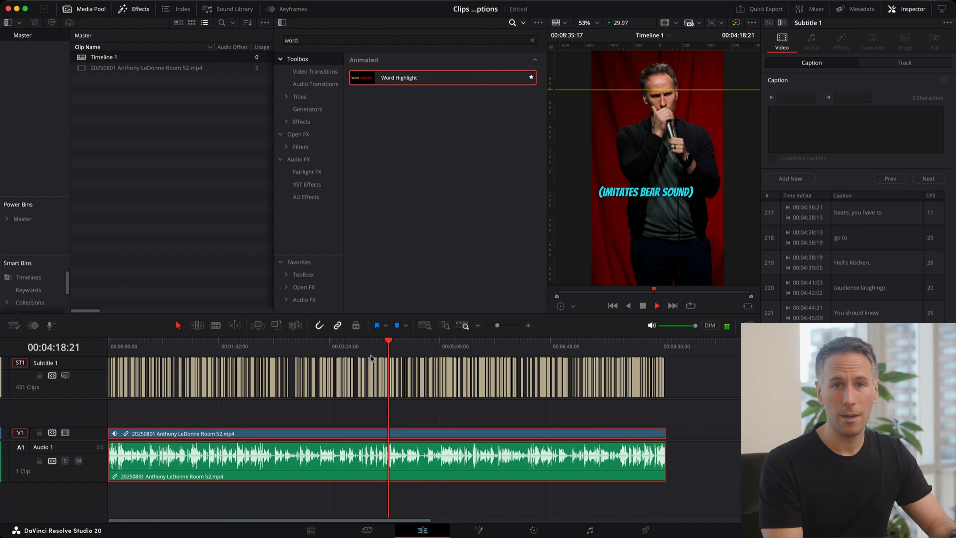
key(space)
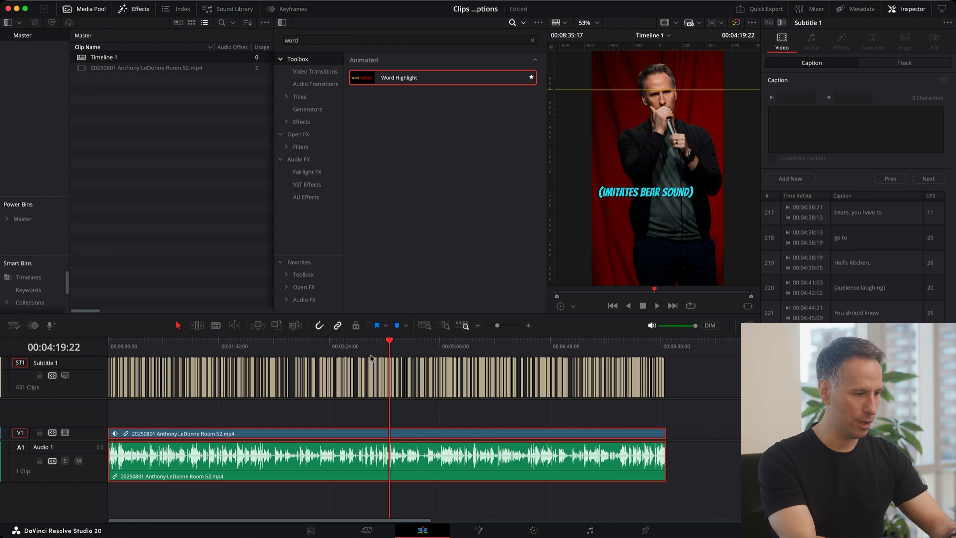
scroll(402, 410, up, 6)
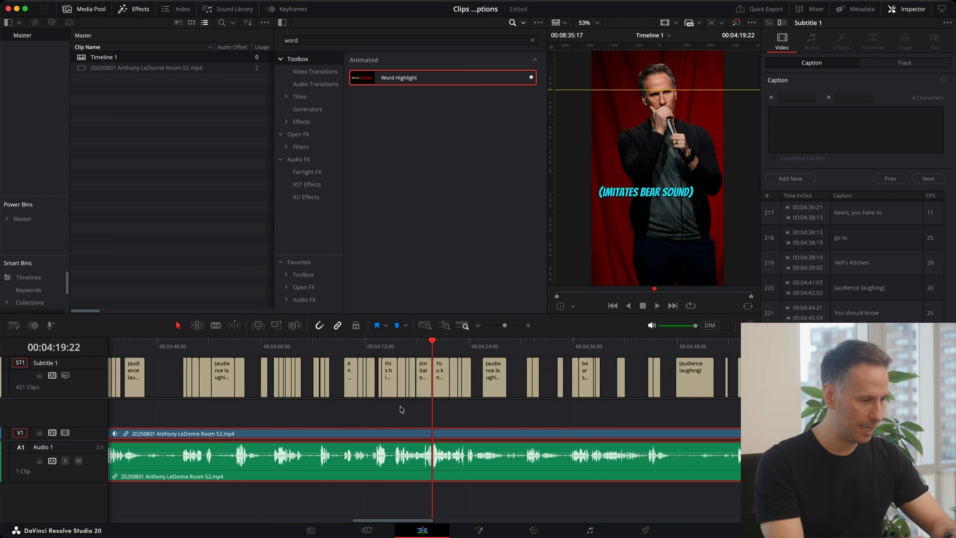
click(380, 383)
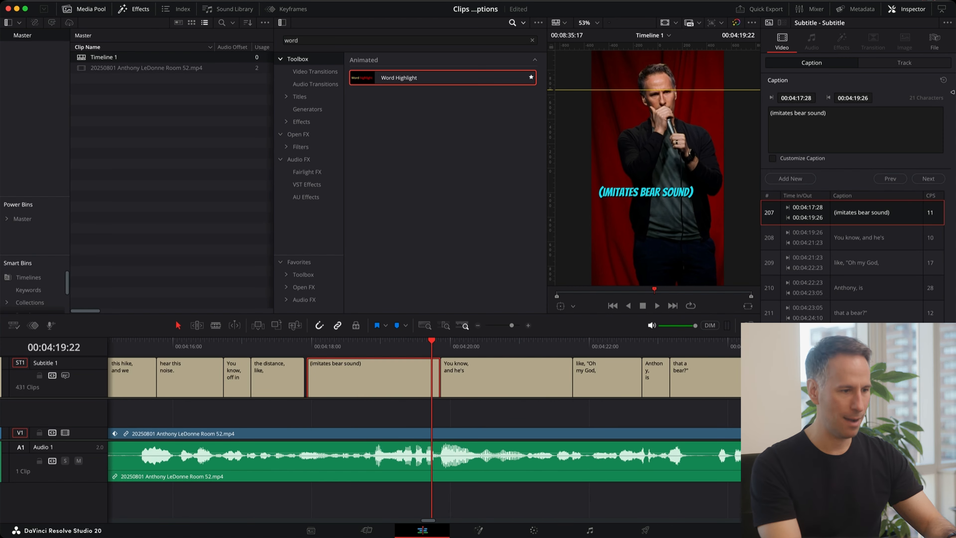
click(823, 113)
double_click(800, 114)
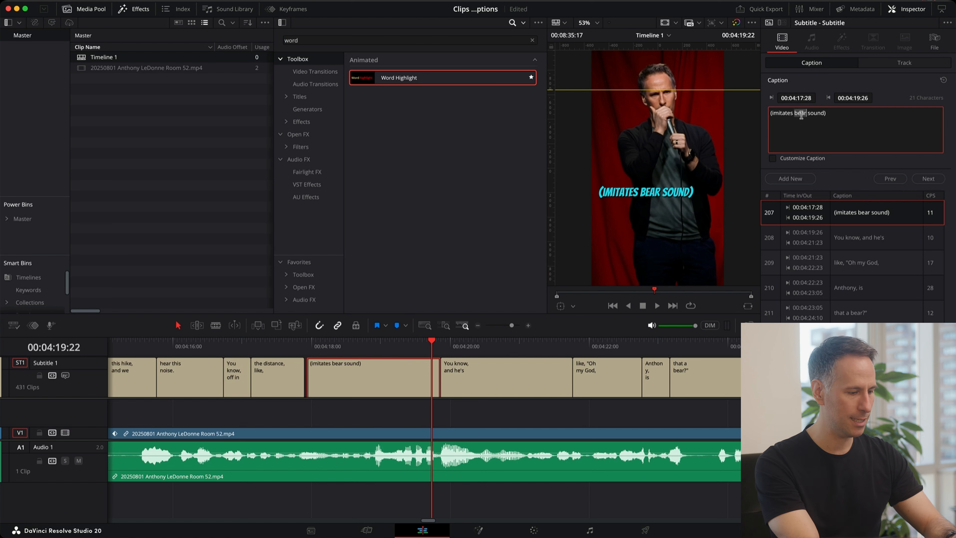
text(chain)
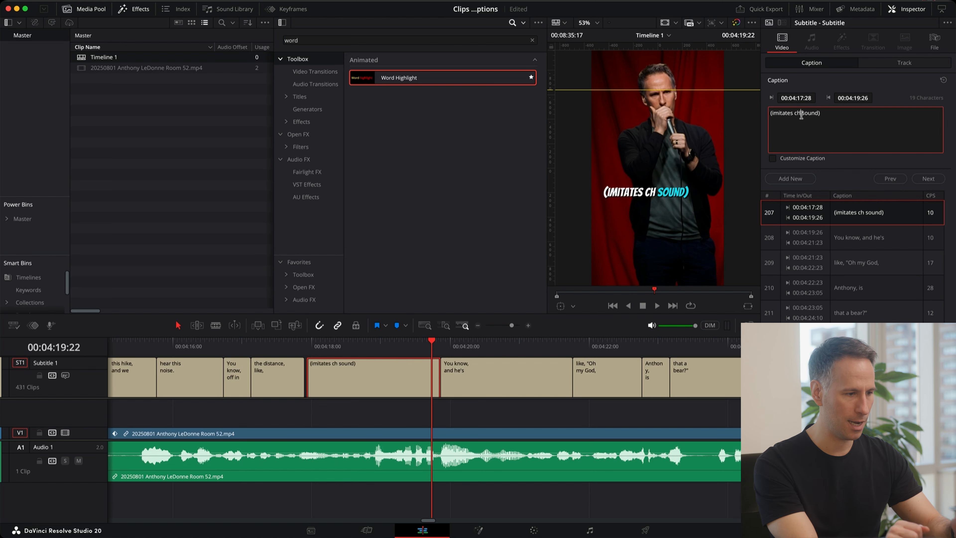
text(saw)
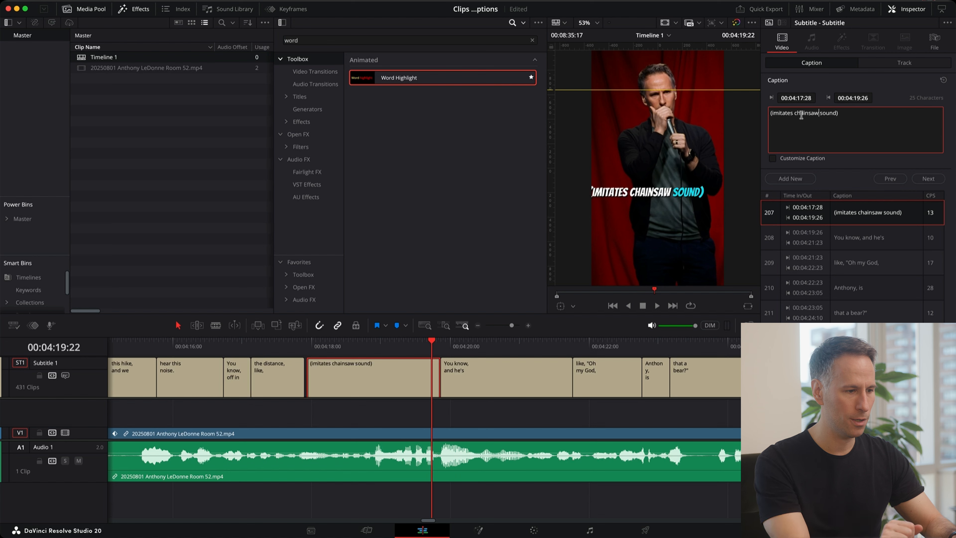
key(Return)
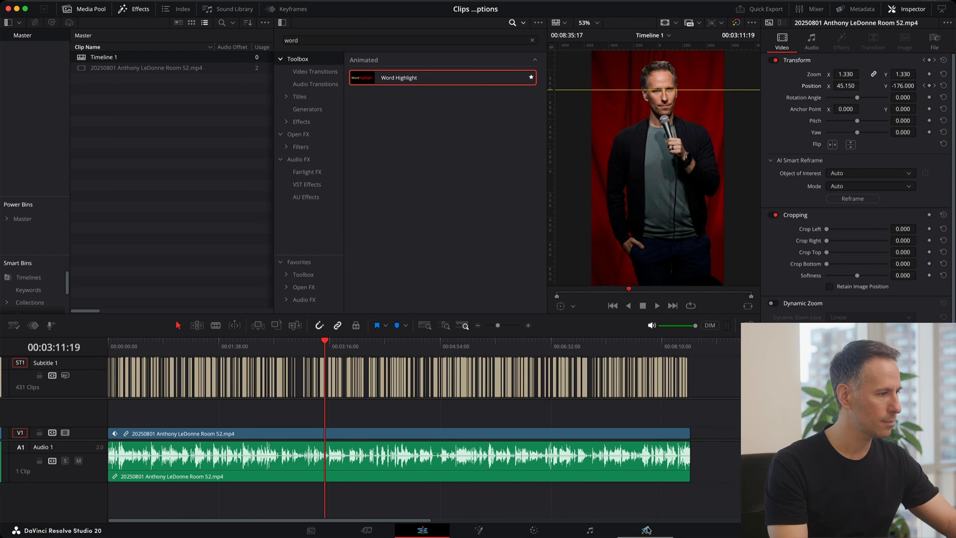
Go to the timeline's delivery settings and load the Stand-Up Videos render preset.
click(645, 529)
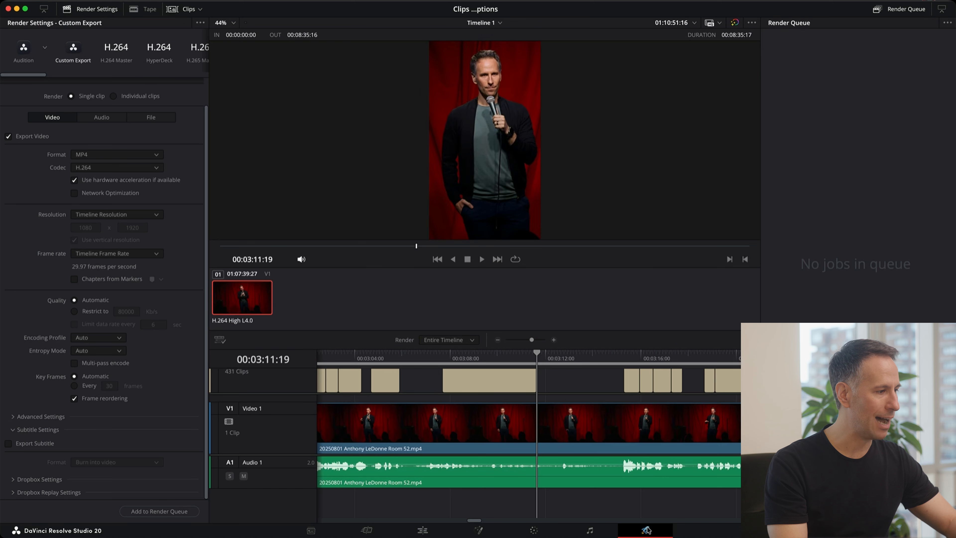
click(46, 49)
click(45, 155)
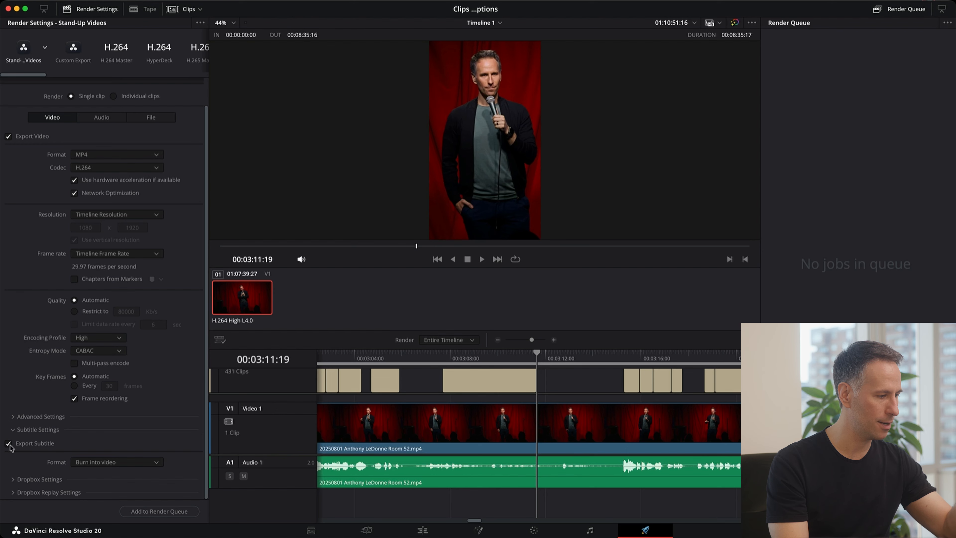
Enable subtitle export in the render's subtitle settings and set its format to Burn into video.
scroll(58, 394, up, 2)
scroll(58, 394, down, 2)
click(22, 434)
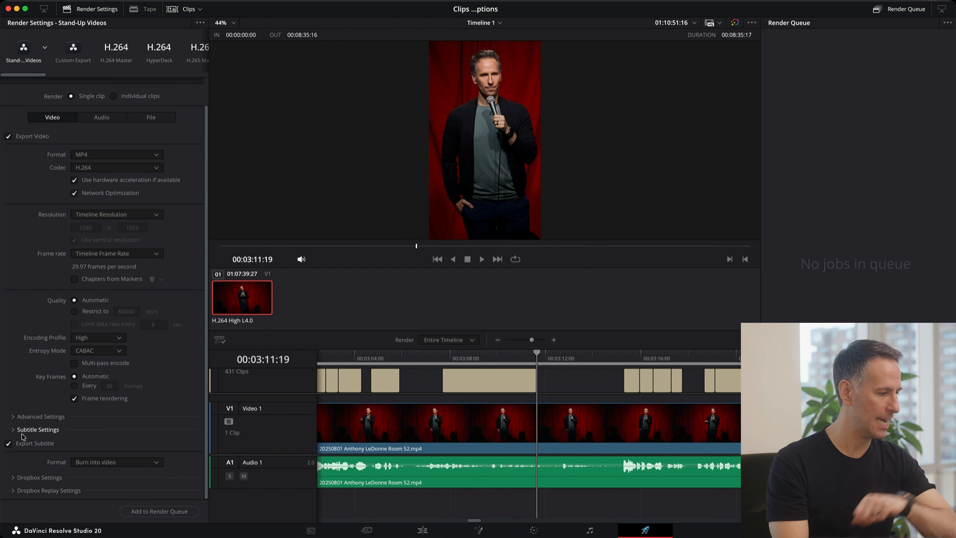
click(30, 460)
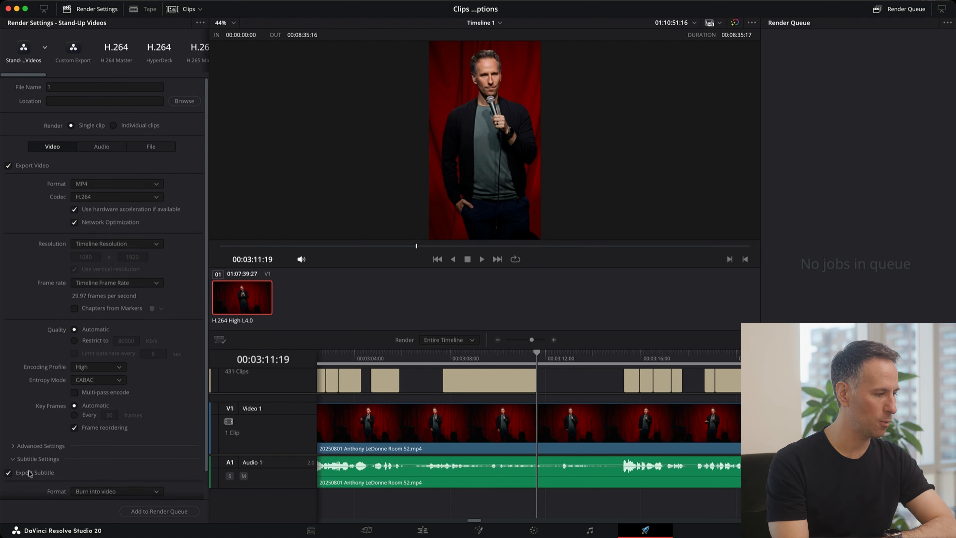
scroll(10, 475, down, 2)
click(8, 444)
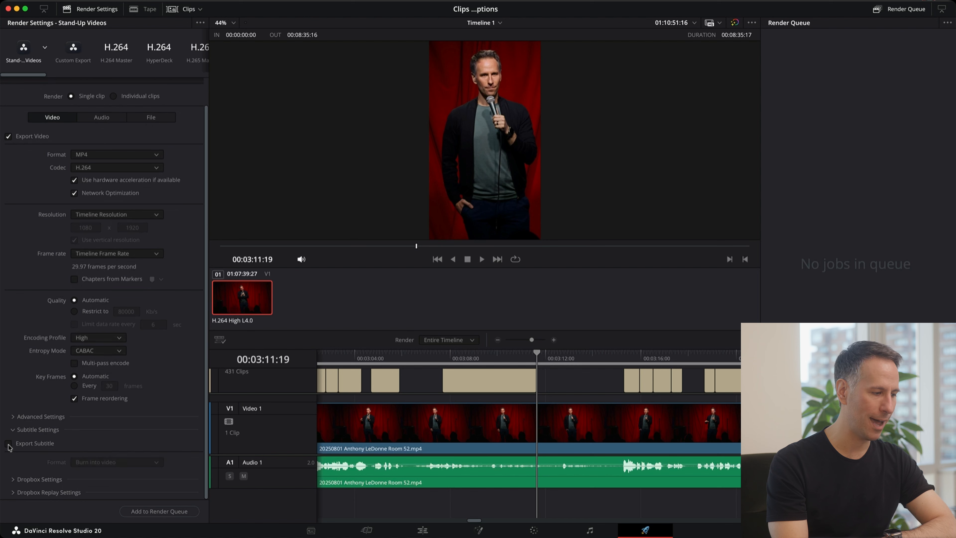
click(8, 444)
click(94, 462)
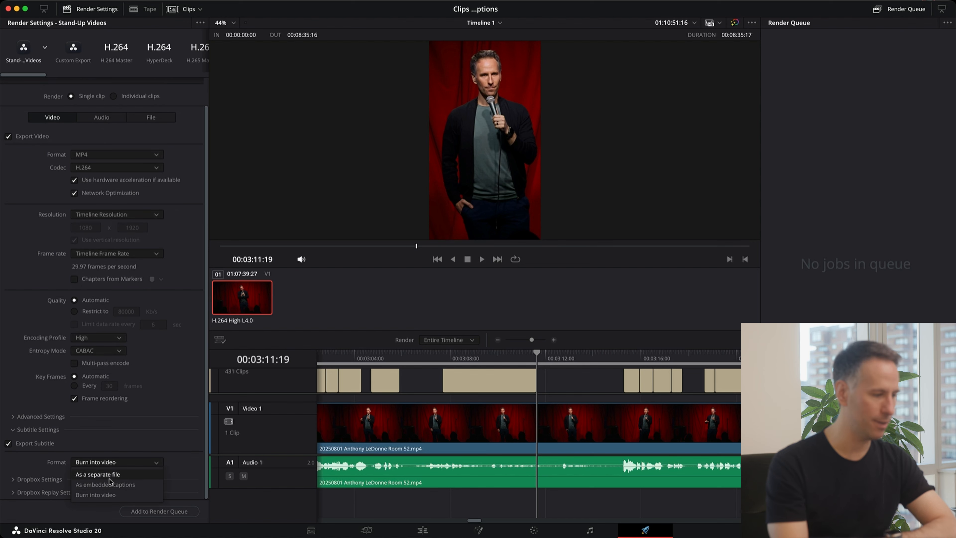
click(101, 495)
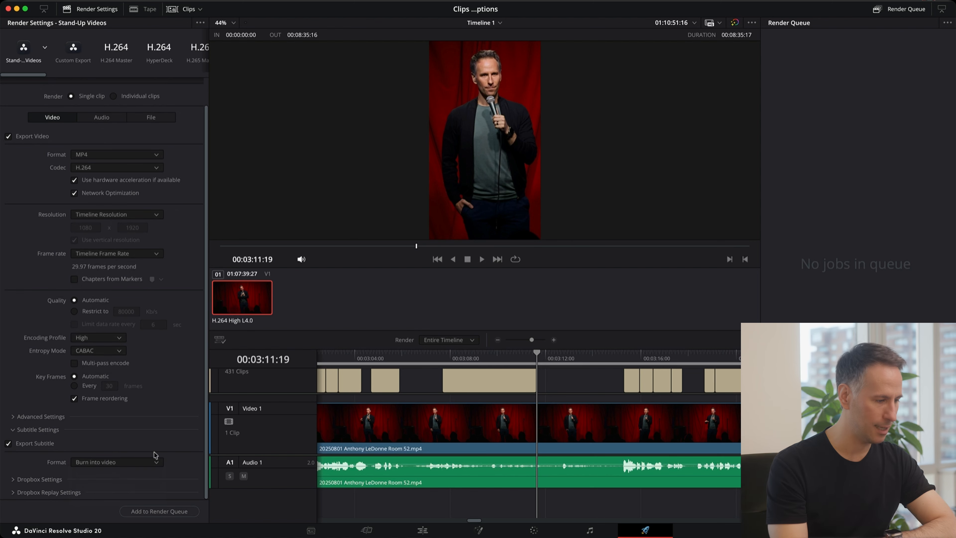
Add the timeline to the render queue, saving the output as "Clip & Captions Demo" in the 01 Projects (Local) folder.
click(177, 512)
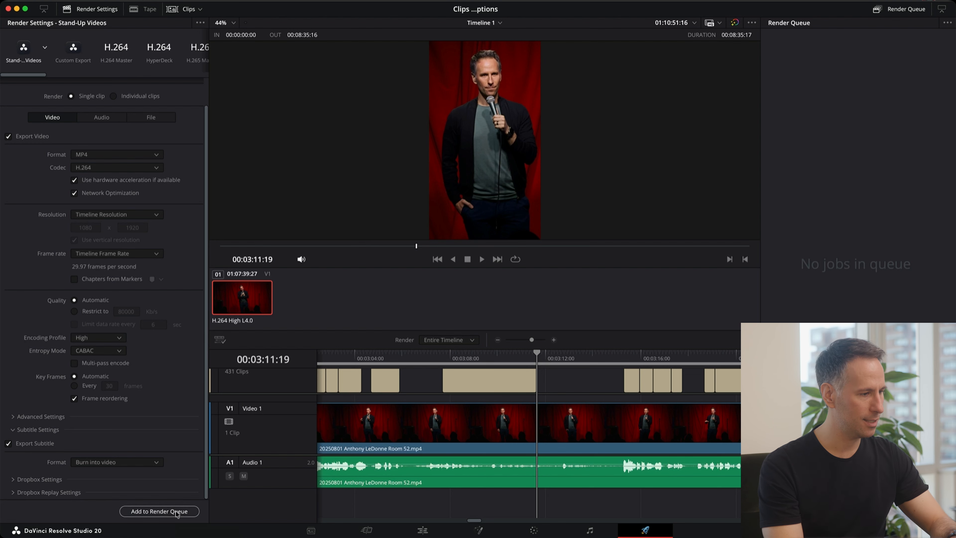
click(317, 167)
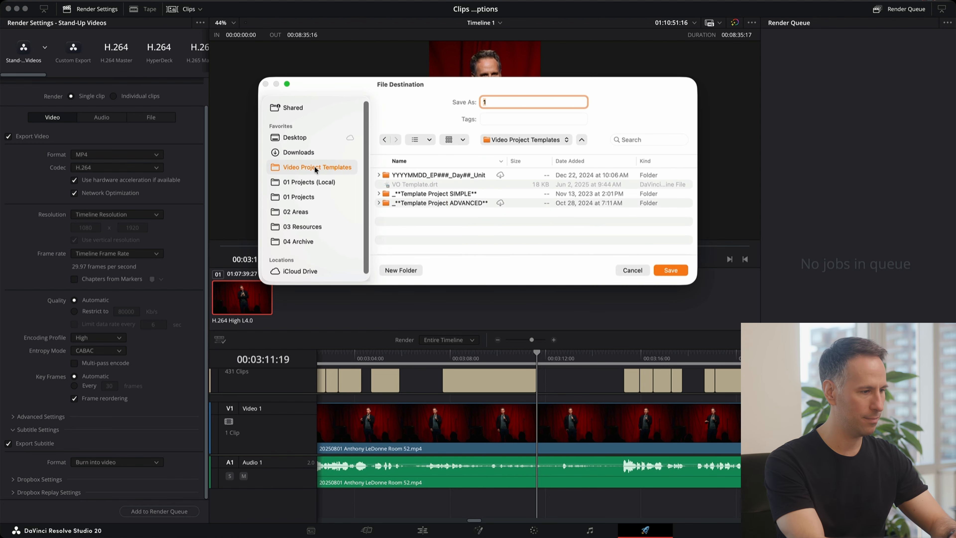
click(308, 182)
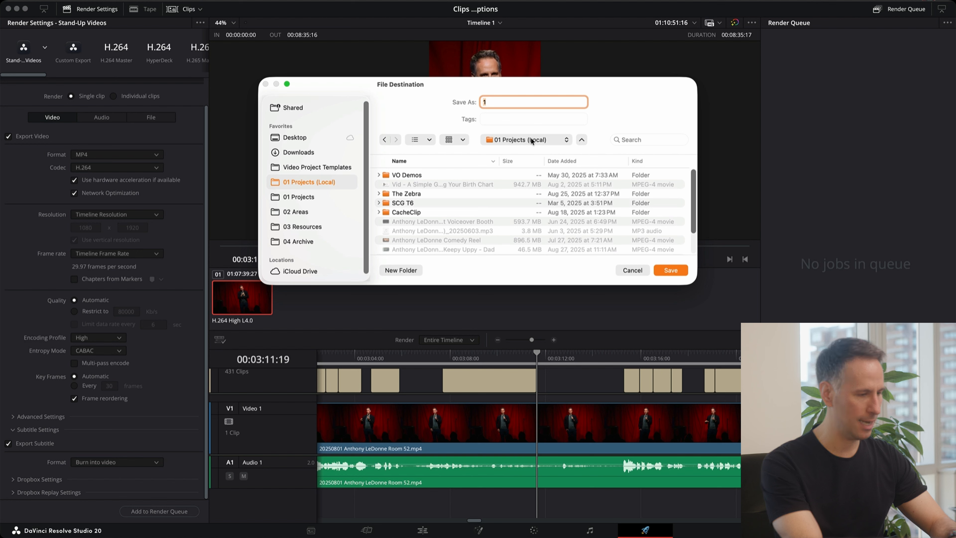
text(Demo Clip)
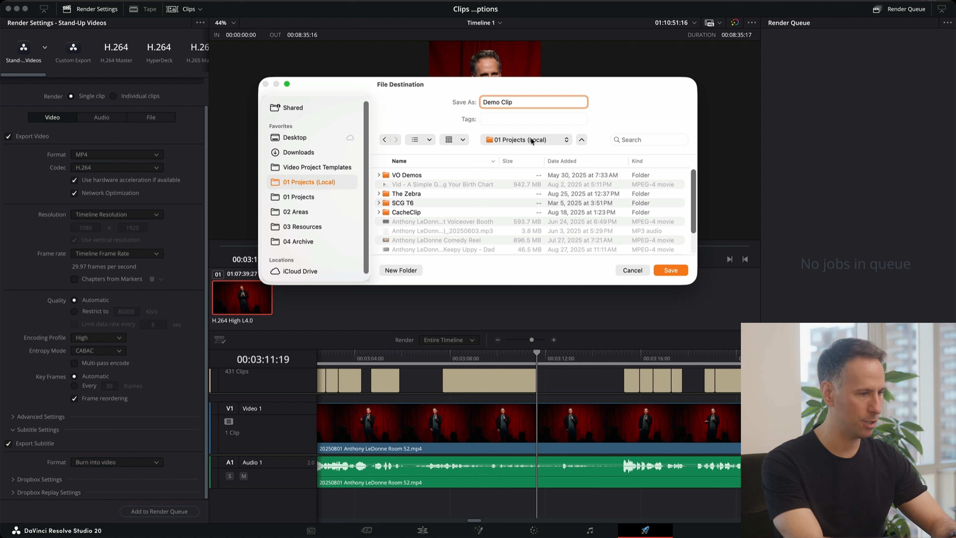
key(super+BackSpace)
text(Clip & CAptions)
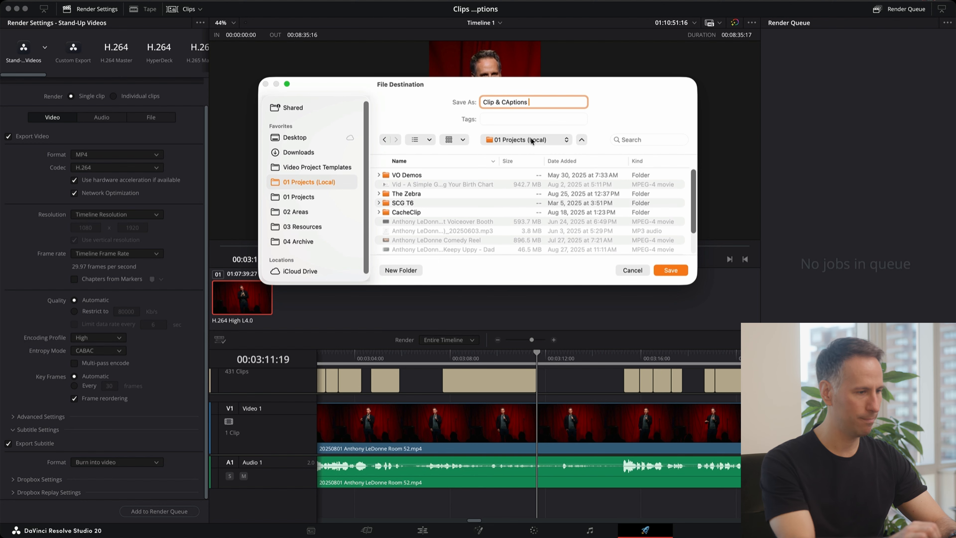
key(alt+BackSpace)
text(Captions Demo)
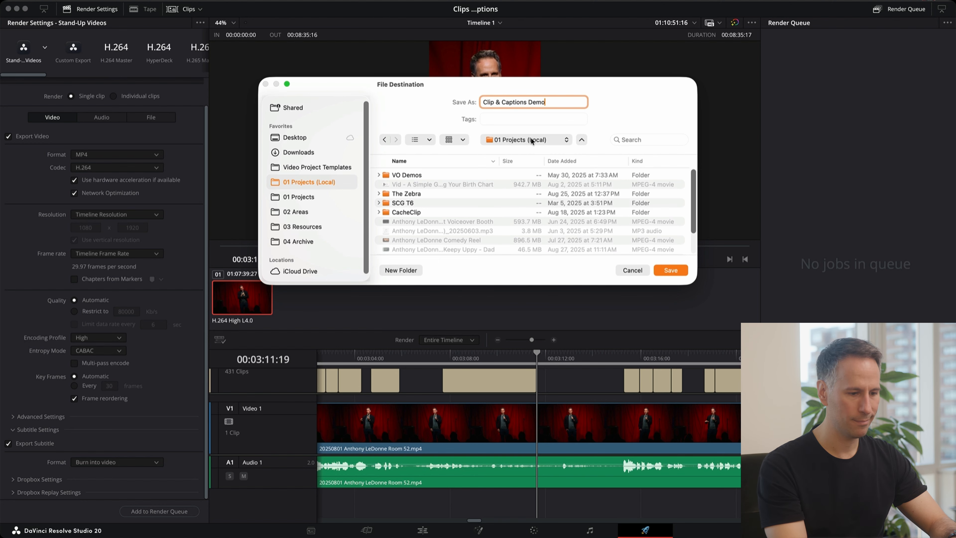
click(674, 269)
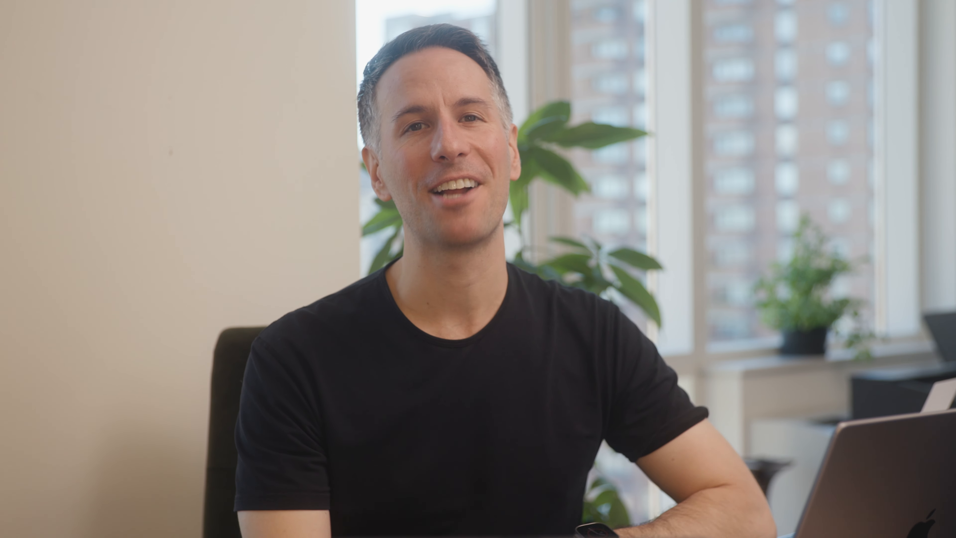